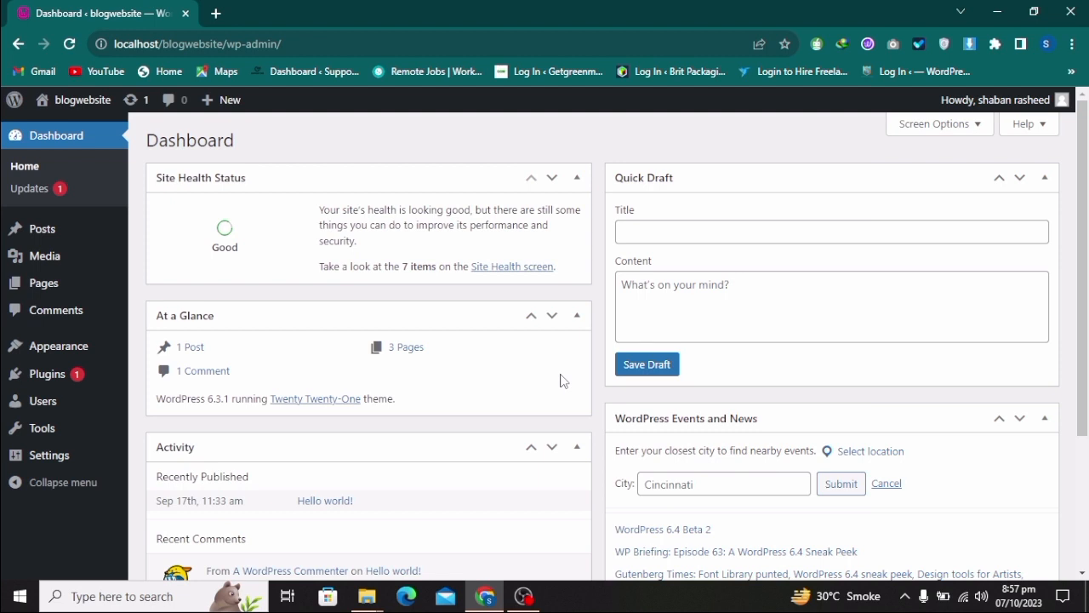
Go to the site's installed themes and open the page for adding new themes
left_click(63, 143)
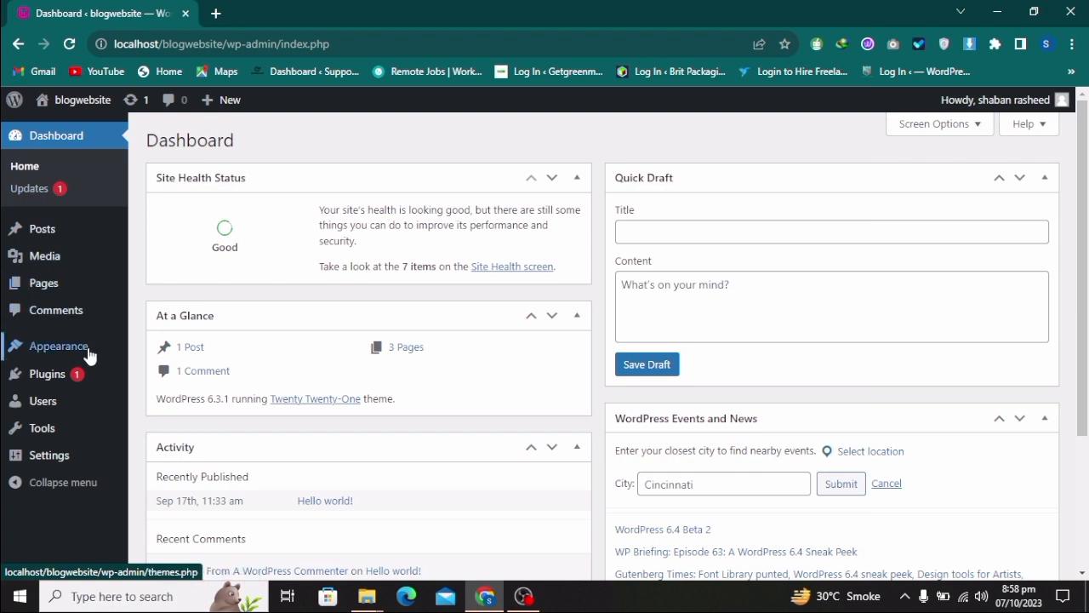
mouse_move(113, 351)
left_click(165, 350)
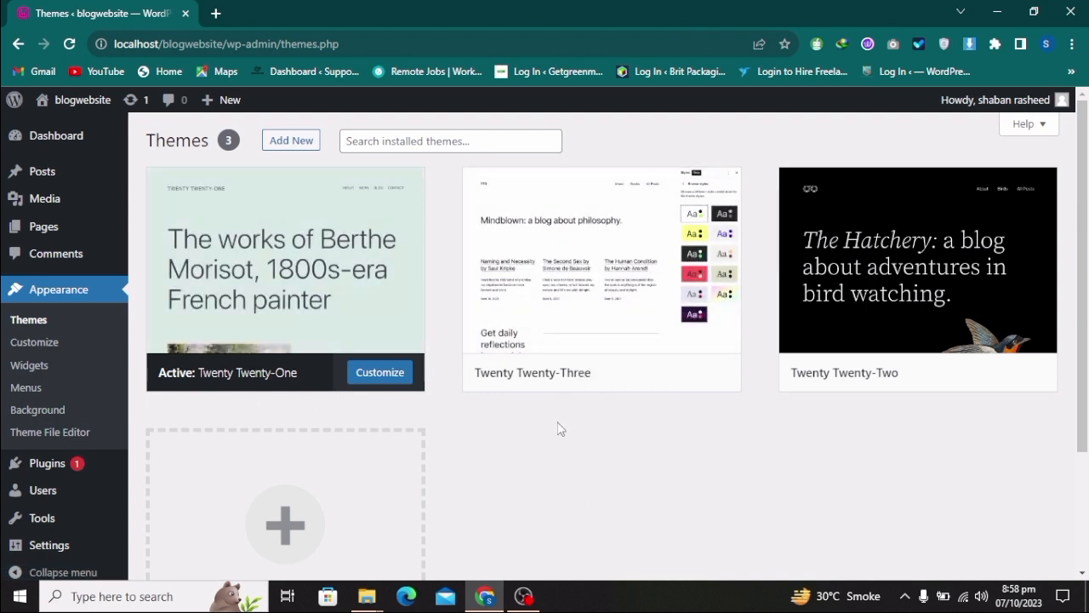
left_click(276, 150)
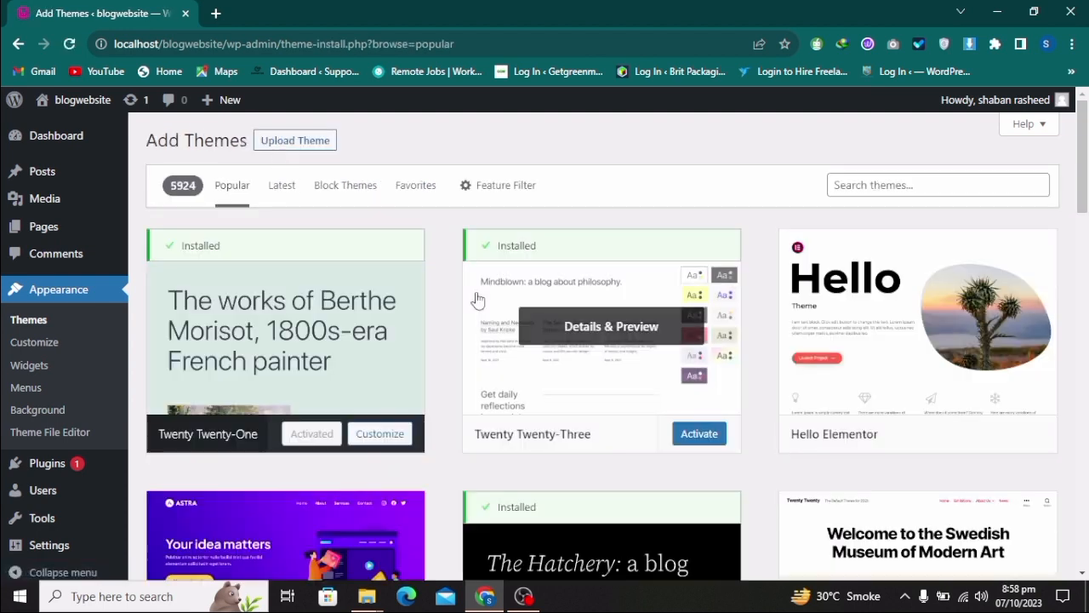
Search the available themes for "zita", then install and activate the Zita theme
left_click(851, 188)
type("zita")
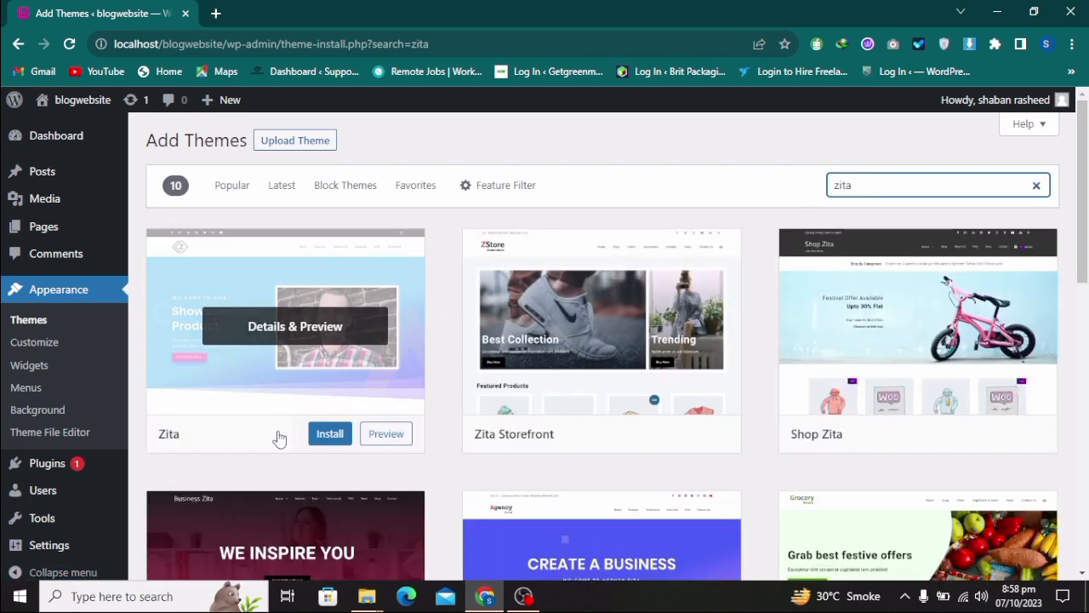
left_click(321, 435)
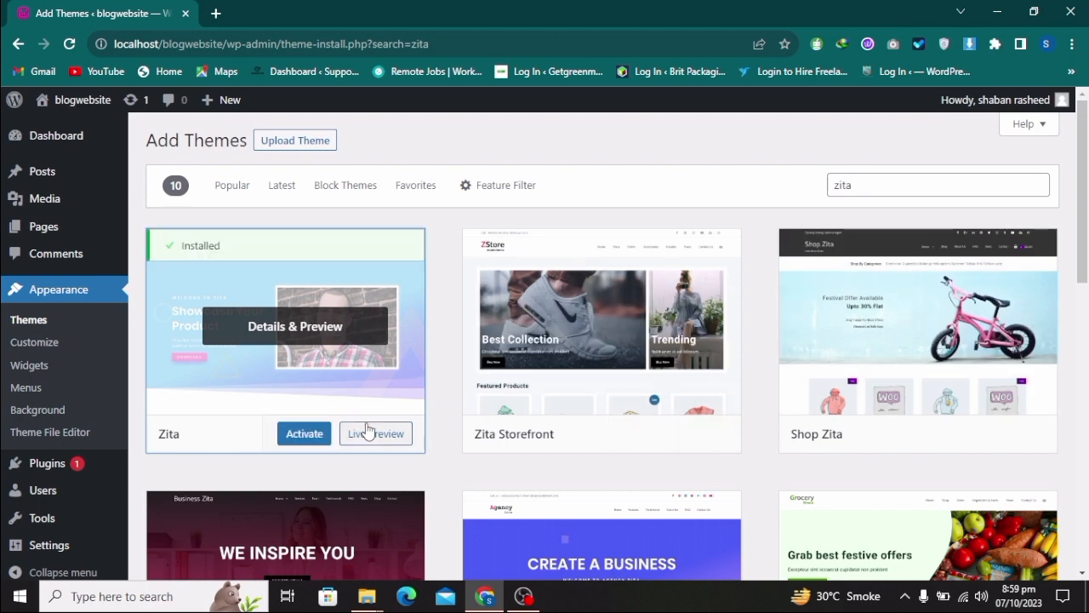
left_click(299, 437)
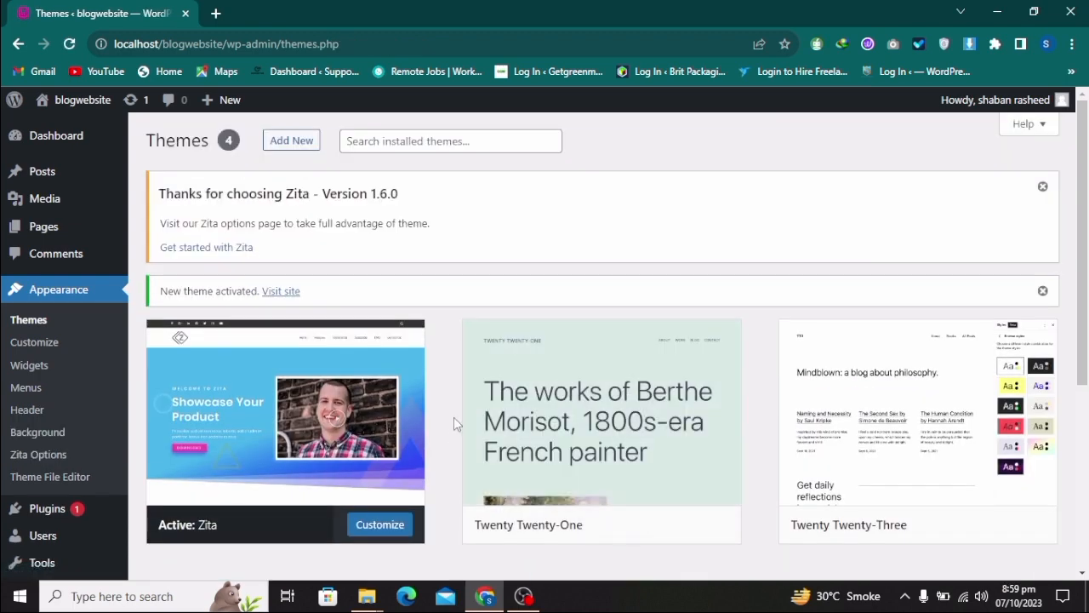
Open the details of the active Zita theme and examine its version, author, description and tags
scroll(411, 426, "down", 1)
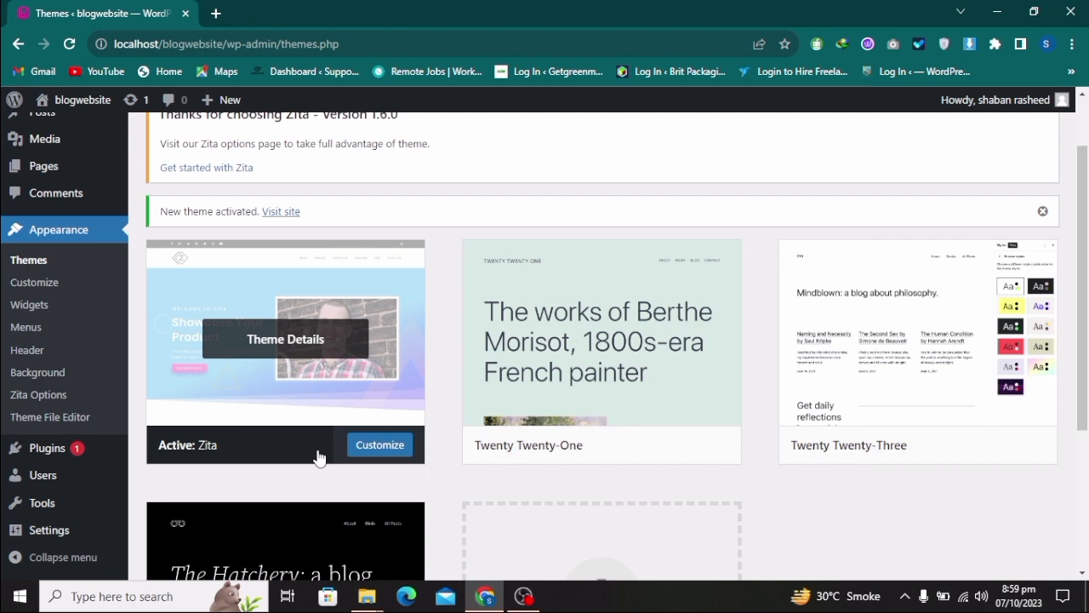
left_click(287, 344)
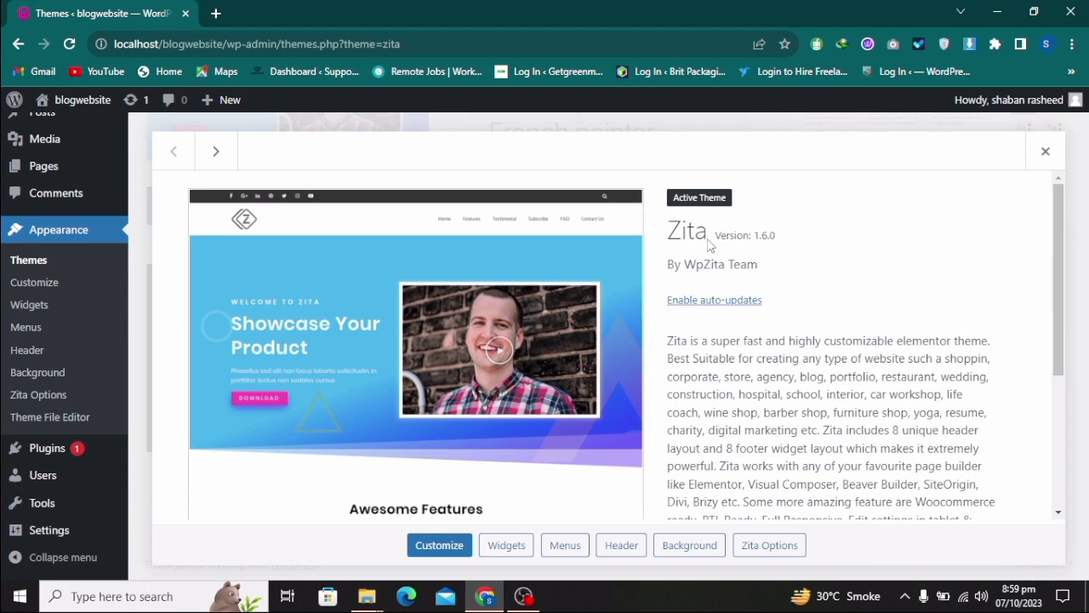
left_click_drag(791, 240, 663, 271)
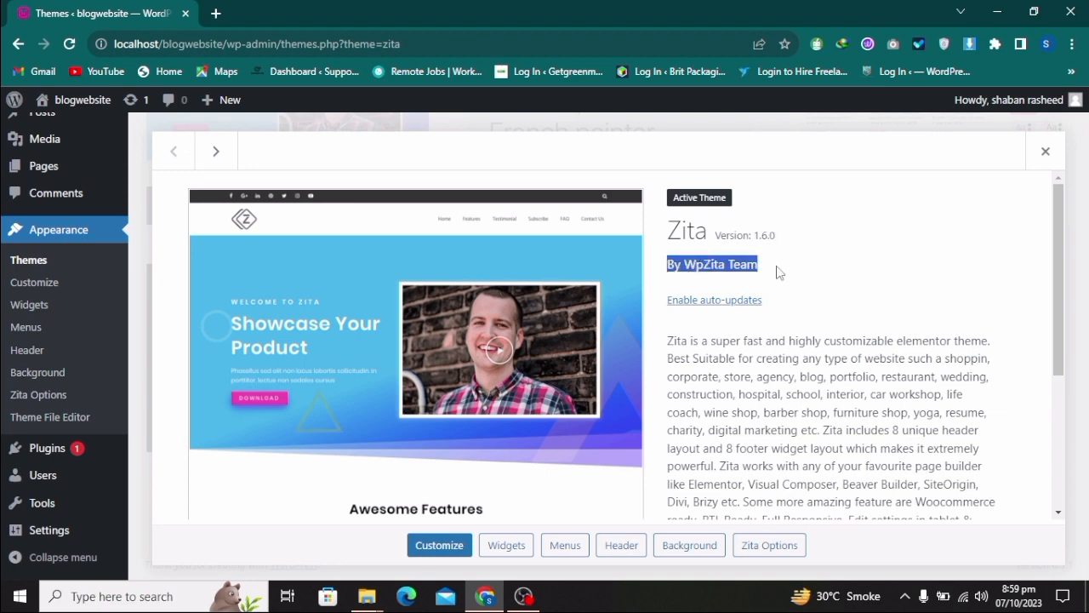
left_click(764, 330)
scroll(766, 358, "down", 2)
scroll(778, 362, "up", 2)
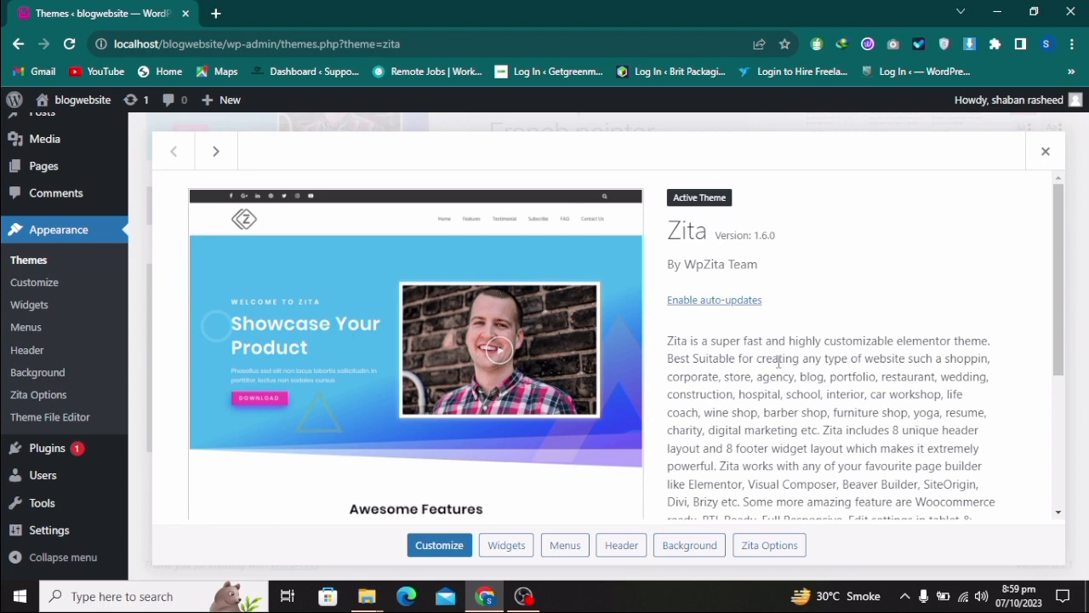
scroll(778, 362, "down", 1)
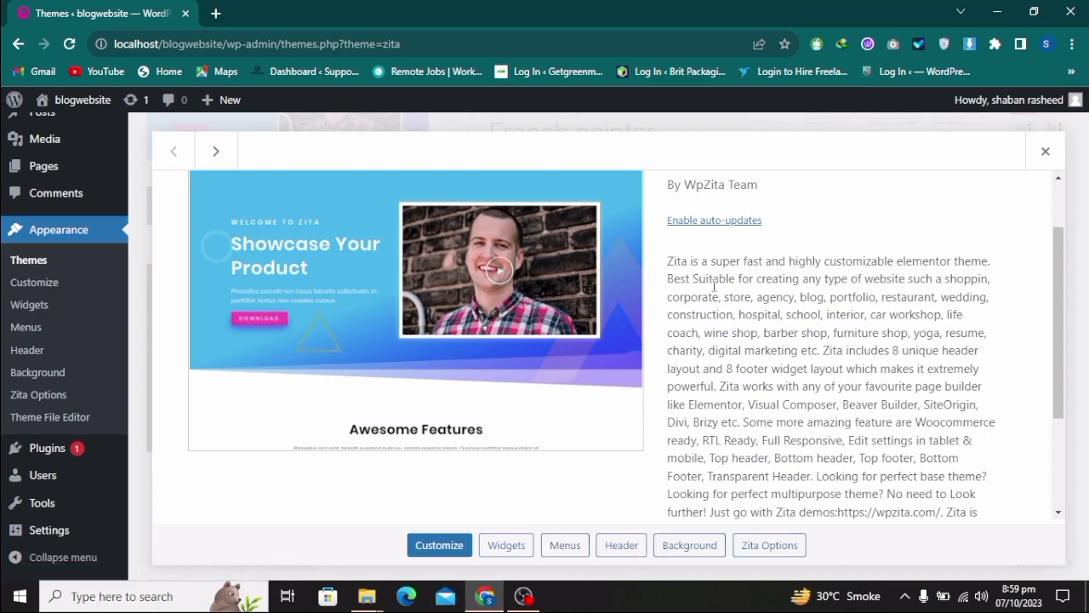
left_click_drag(669, 261, 720, 385)
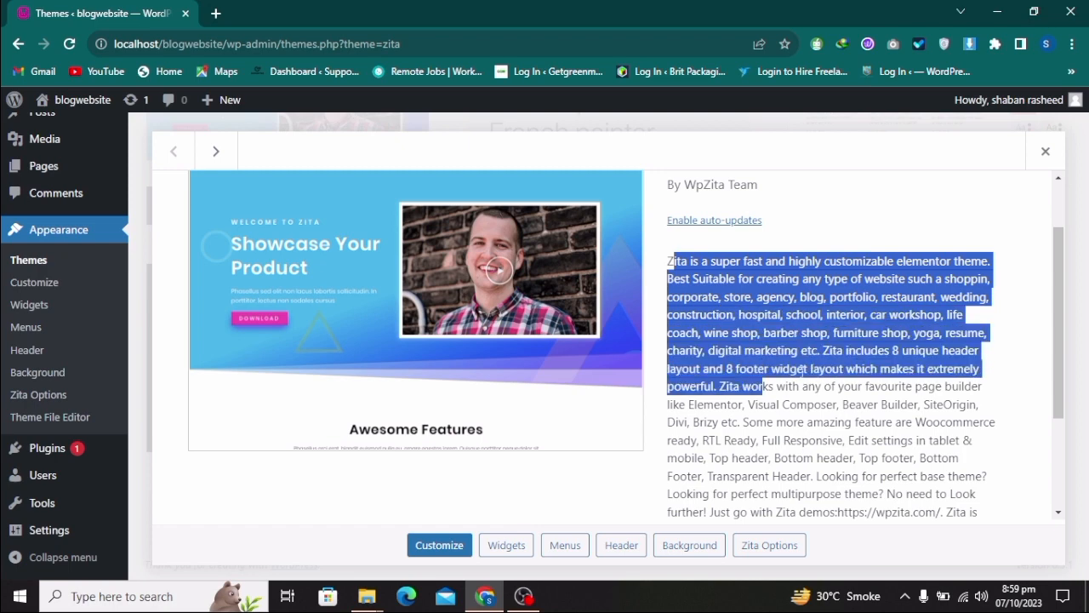
left_click(807, 368)
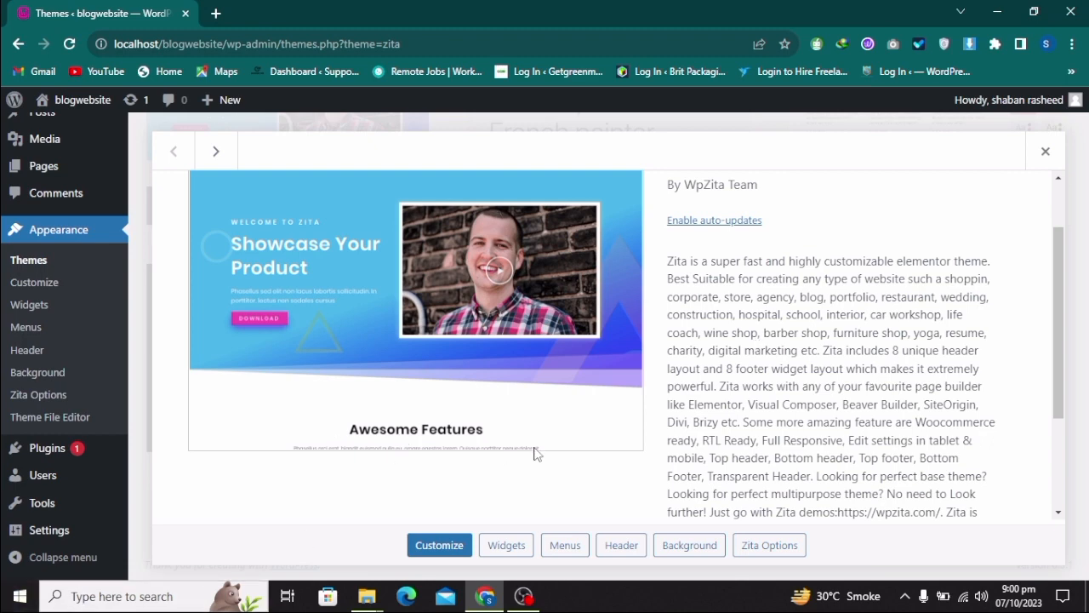
scroll(534, 454, "down", 2)
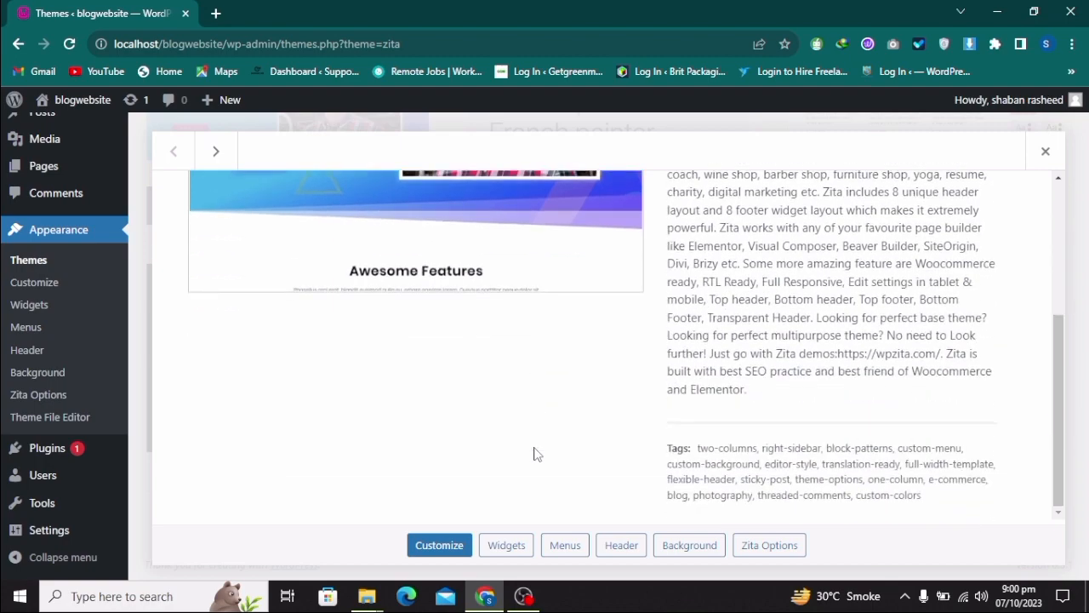
scroll(536, 447, "up", 3)
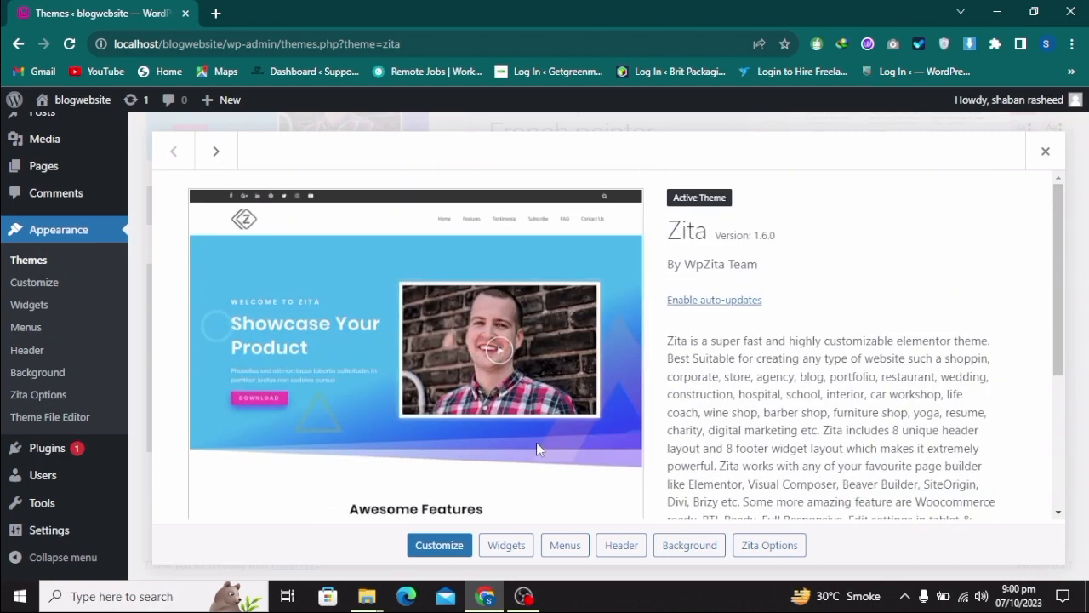
scroll(547, 415, "down", 3)
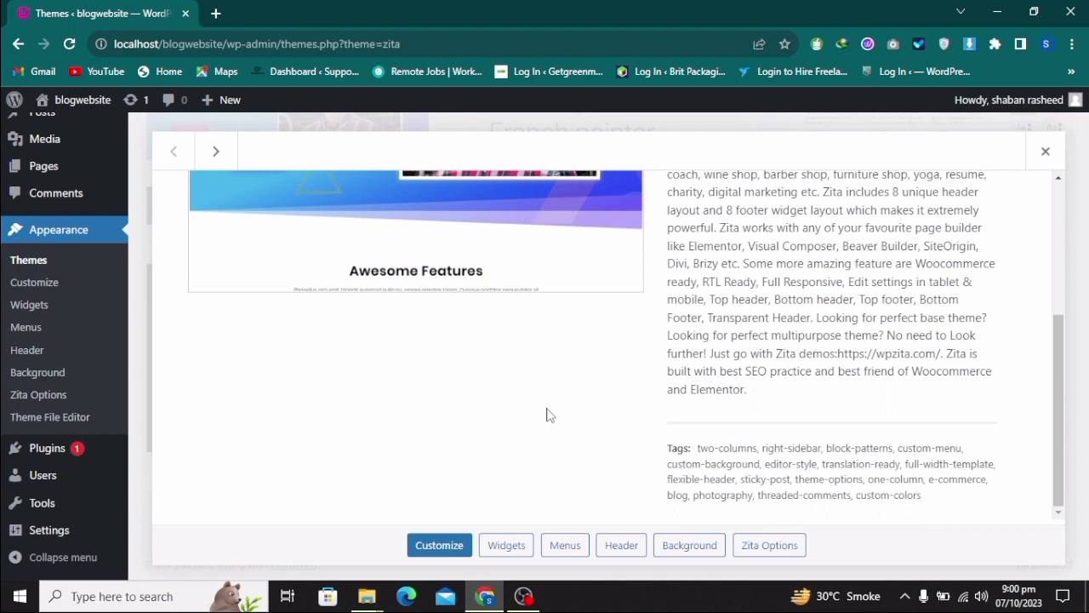
scroll(547, 415, "up", 3)
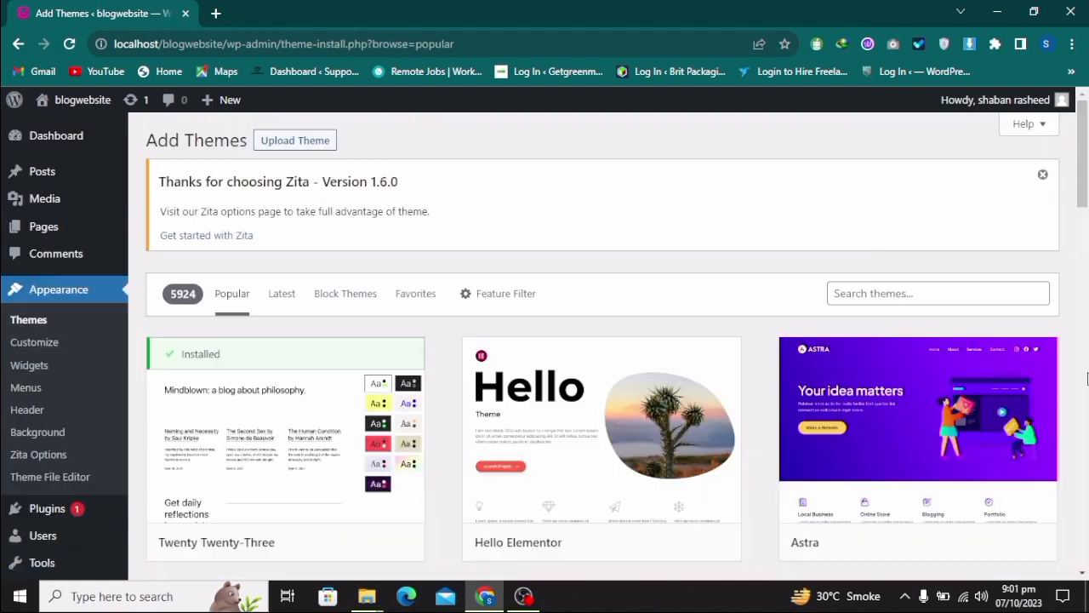
Look over the popular themes, then open the Themes directory of wordpress.org in a new browser tab
scroll(1086, 383, "down", 5)
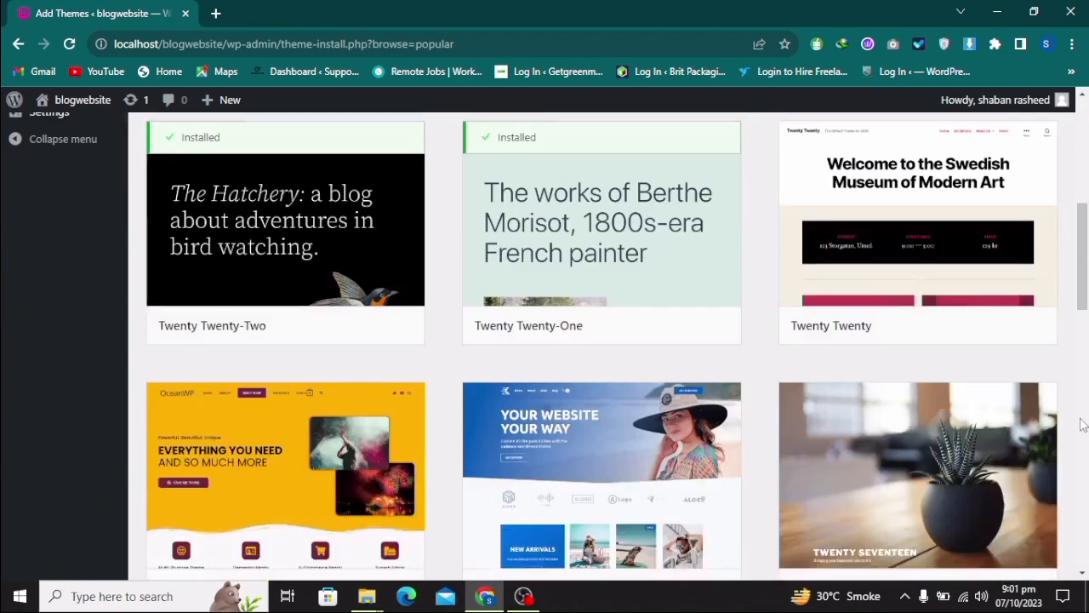
scroll(1084, 388, "up", 5)
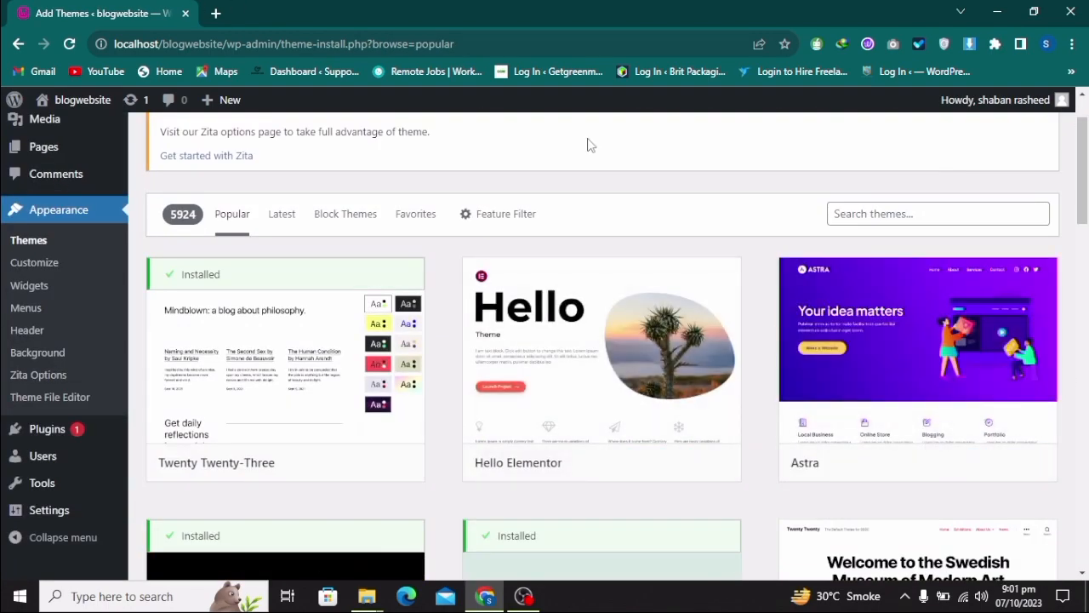
left_click(214, 14)
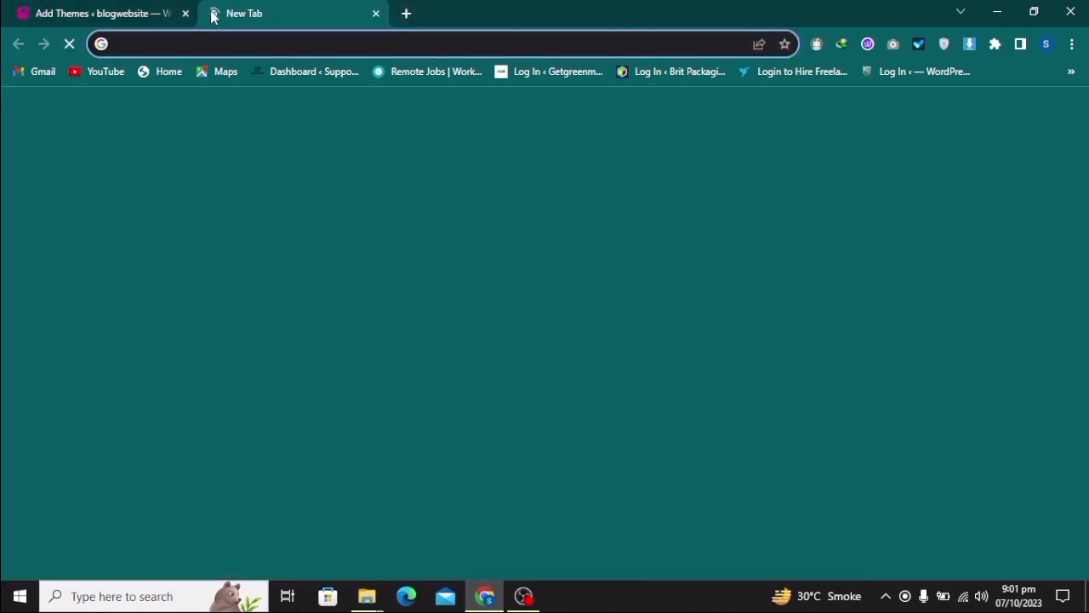
type("wor")
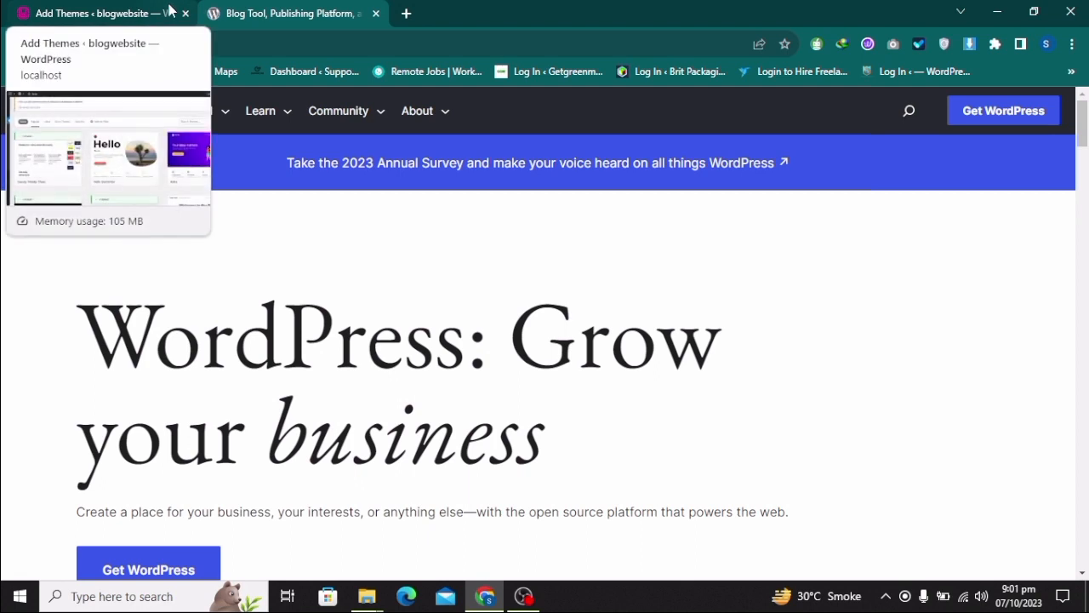
mouse_move(145, 119)
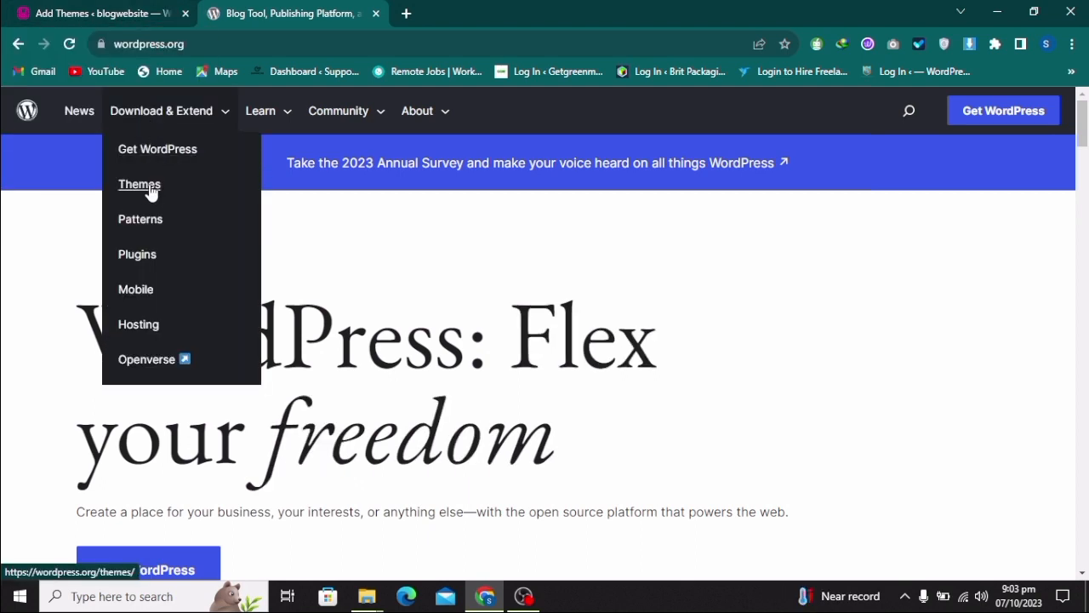
left_click(141, 186)
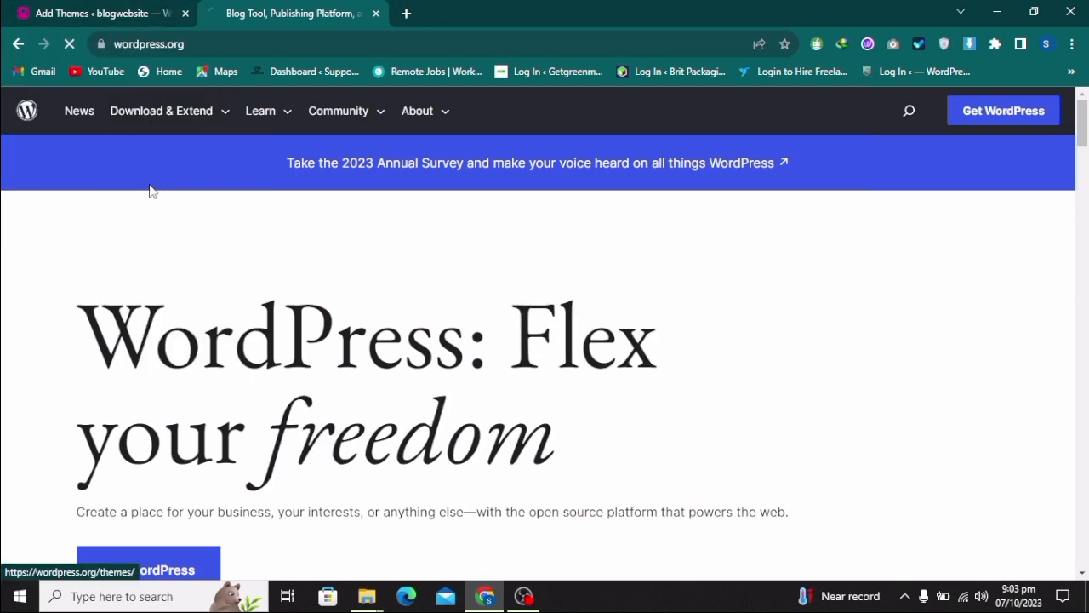
Compare the popular themes in the wordpress.org directory with those offered on the site's Add Themes page
scroll(1030, 358, "down", 3)
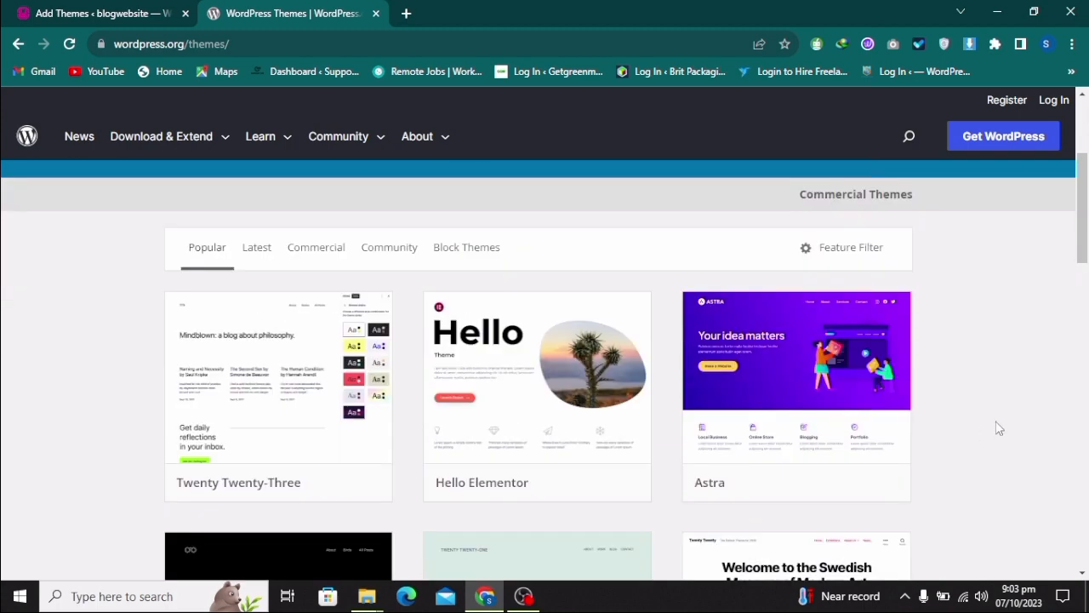
scroll(995, 428, "down", 2)
left_click(85, 12)
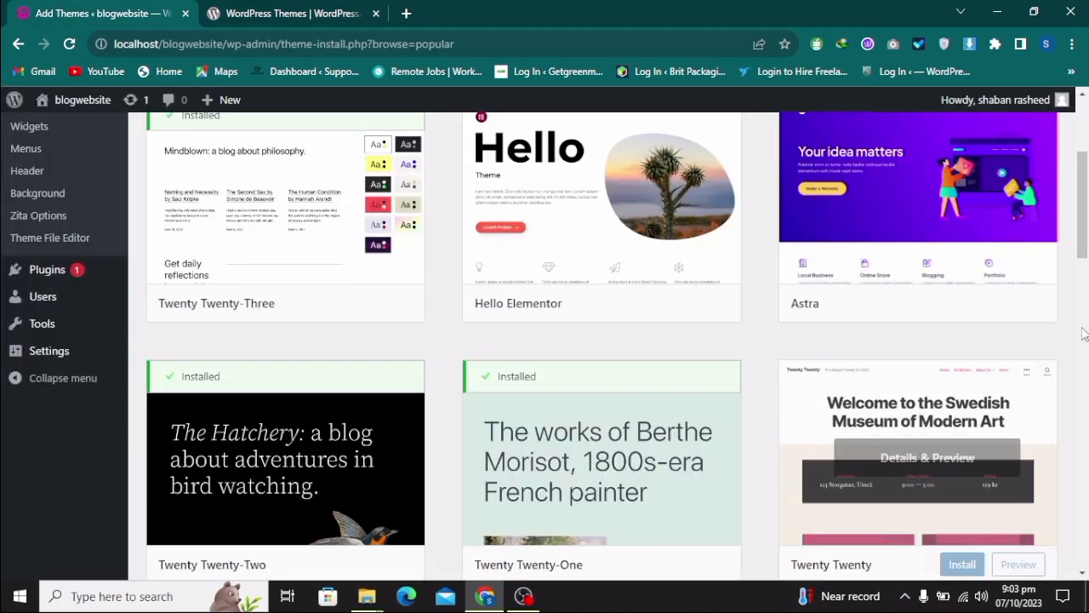
scroll(1086, 358, "up", 3)
left_click(356, 11)
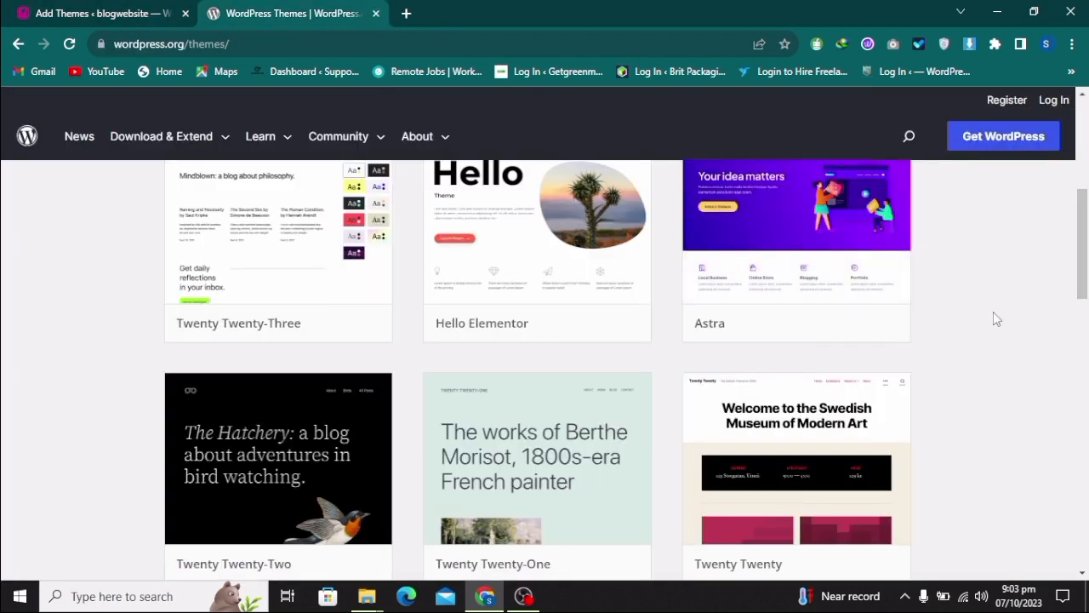
left_click(25, 11)
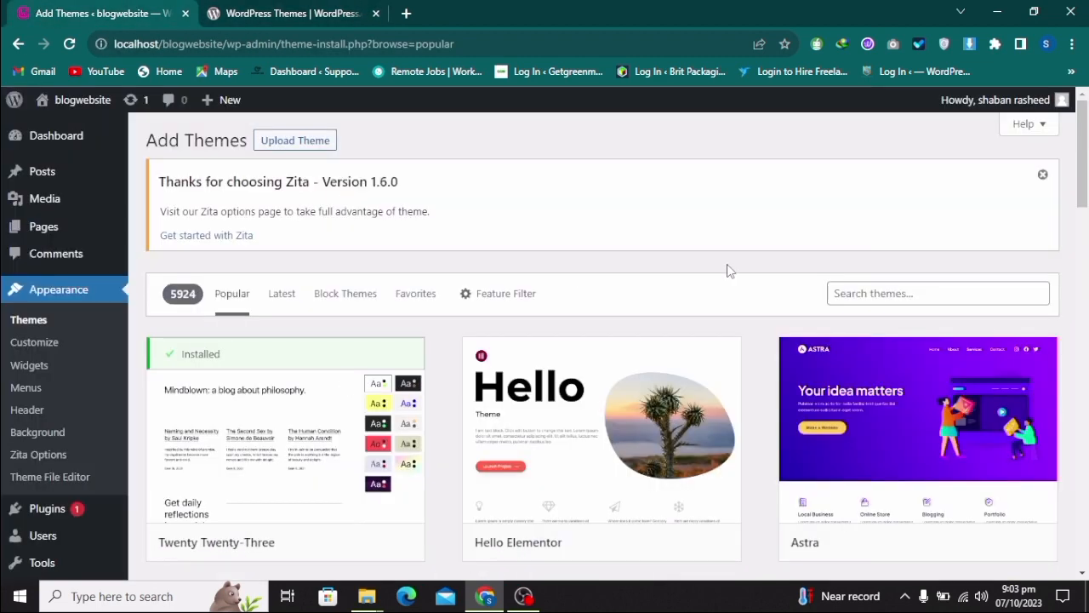
left_click(317, 12)
scroll(941, 364, "up", 5)
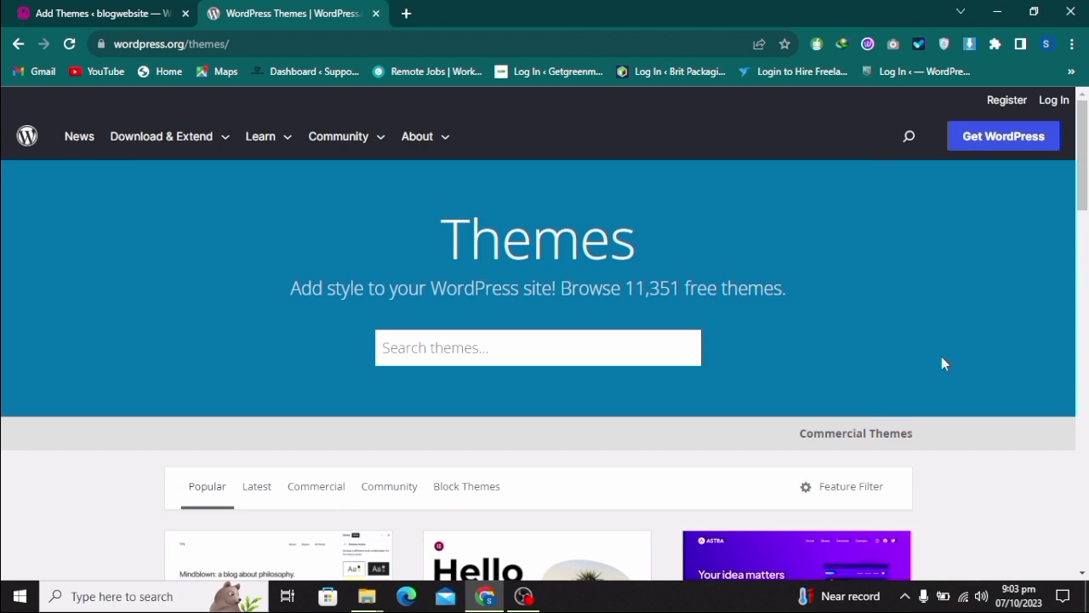
Search the wordpress.org theme directory for "flash" and start downloading the Flash theme as flash.1.4.5.zip
left_click(547, 354)
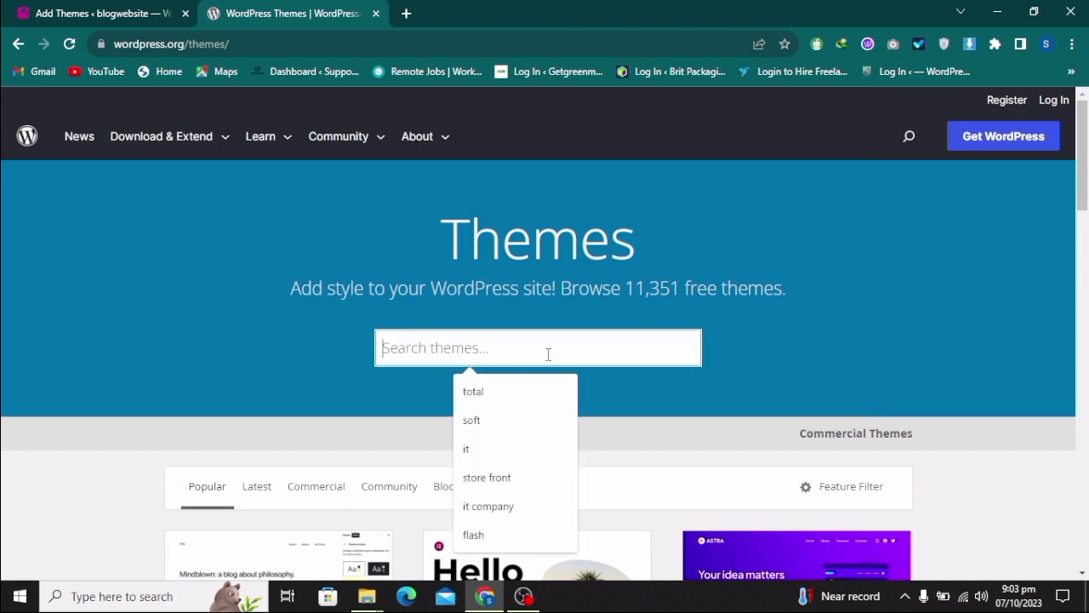
type("flash")
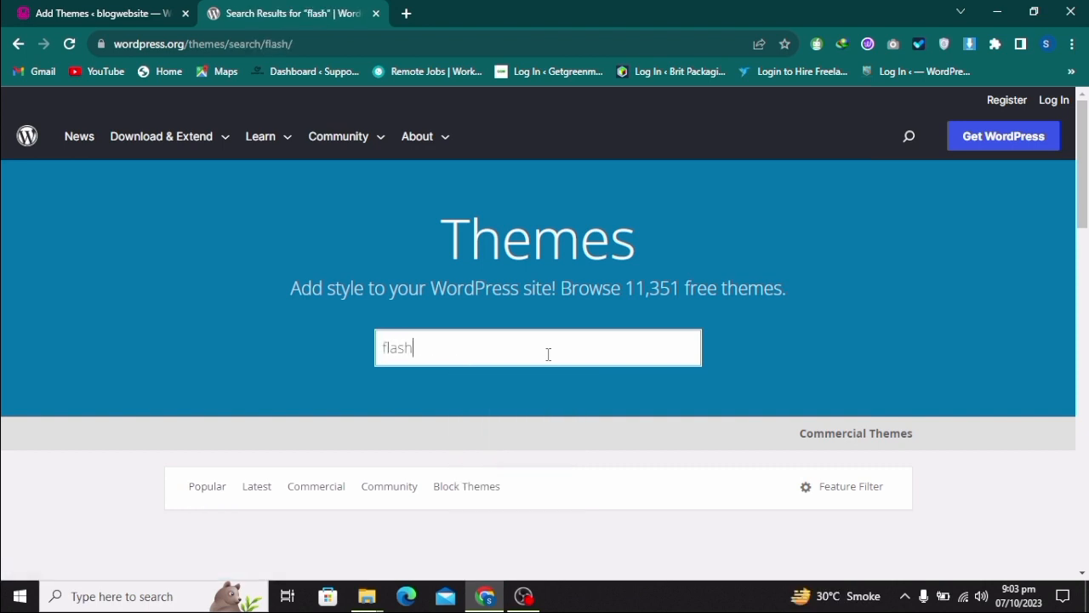
key("Return")
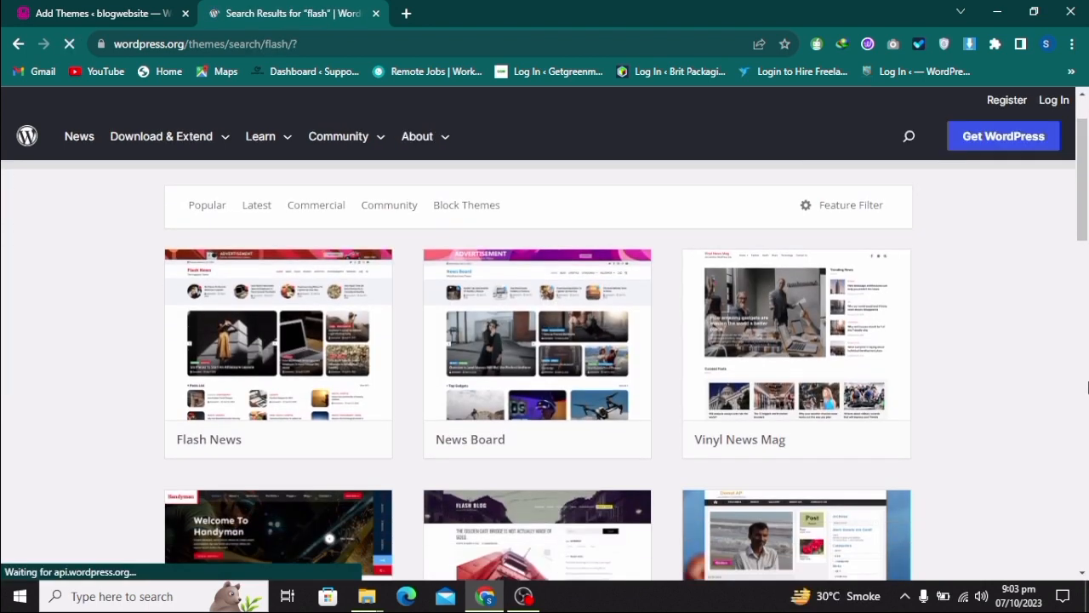
scroll(1041, 382, "down", 1)
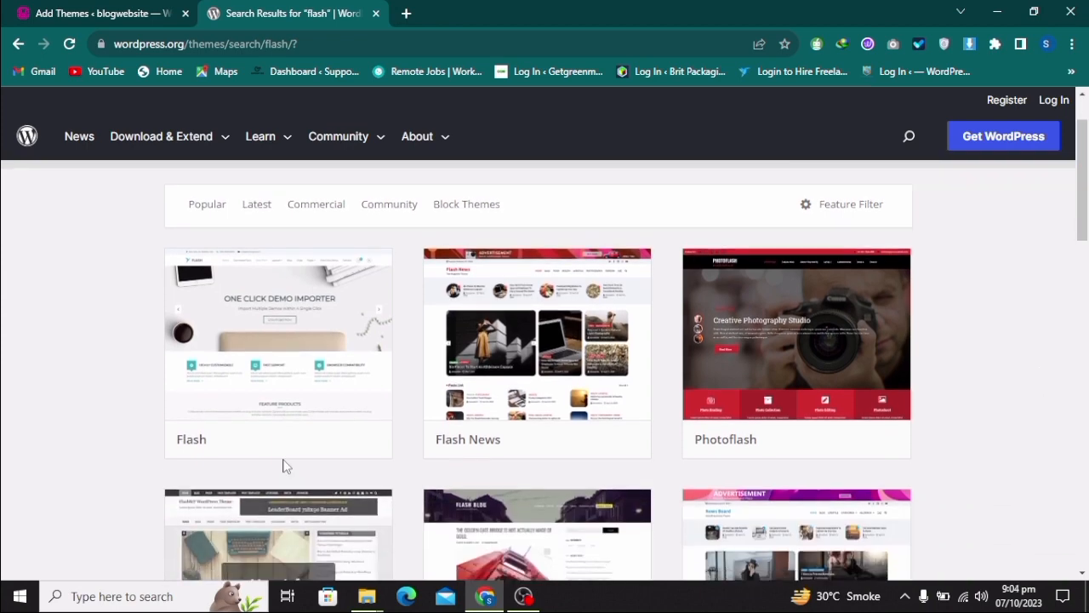
mouse_move(287, 369)
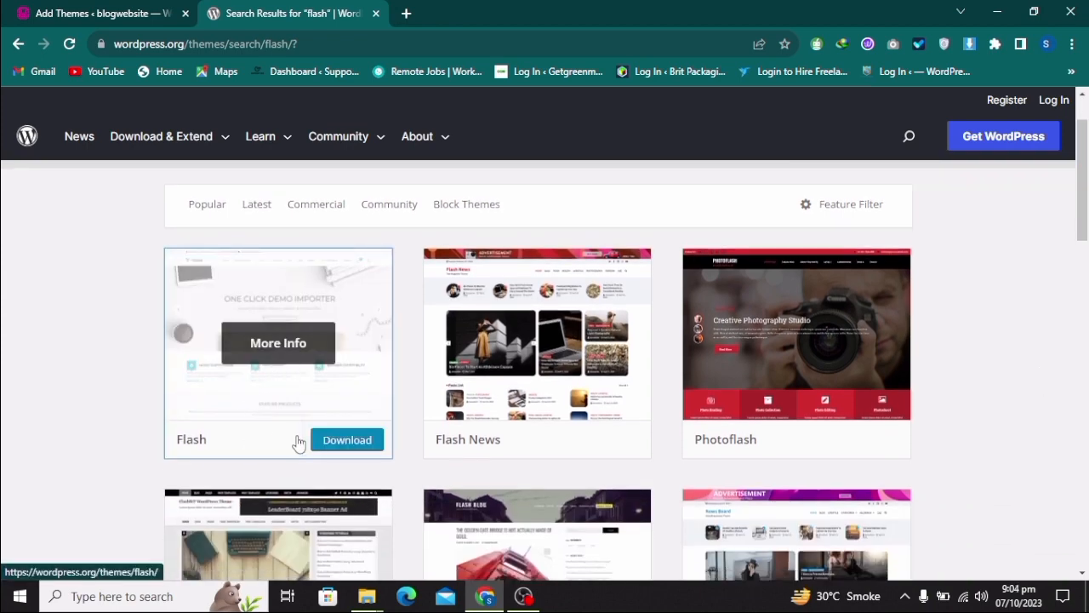
left_click(346, 442)
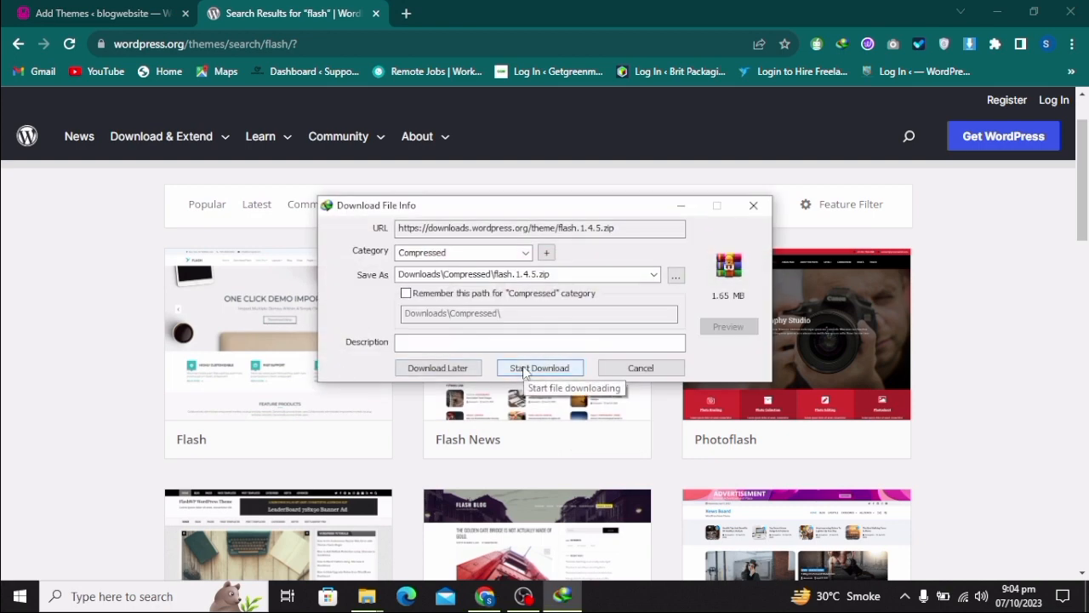
left_click(530, 367)
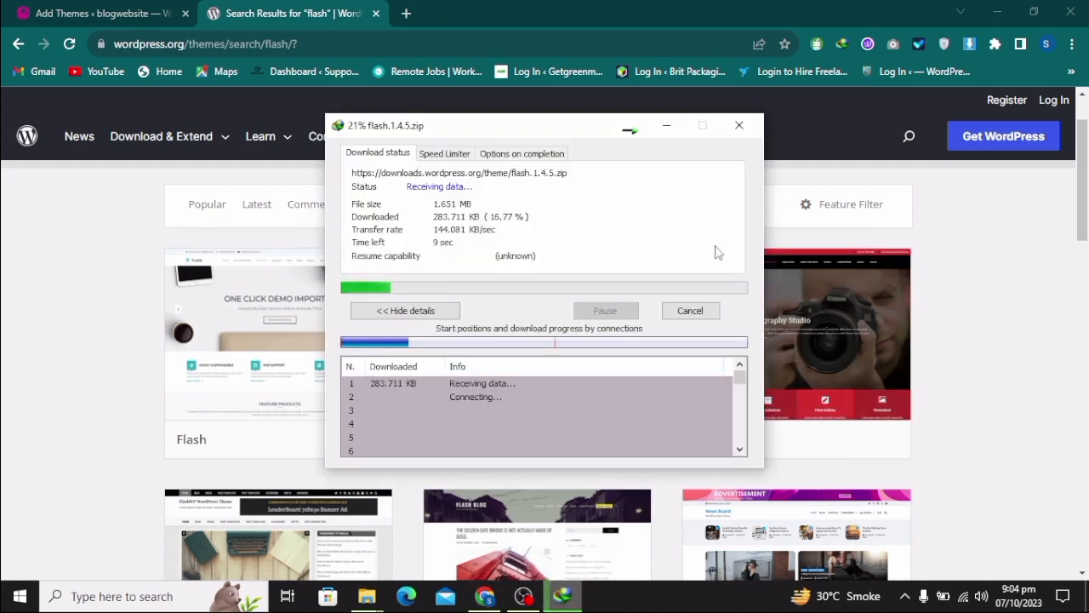
Dismiss the download notice and open the Compressed folder inside Downloads in File Explorer
left_click(672, 349)
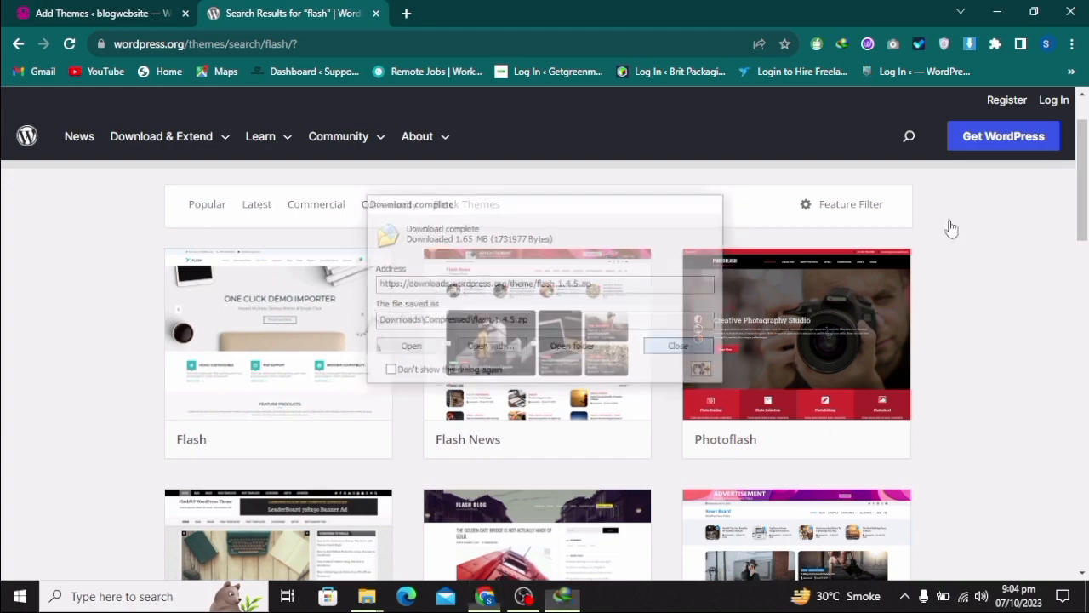
left_click(997, 12)
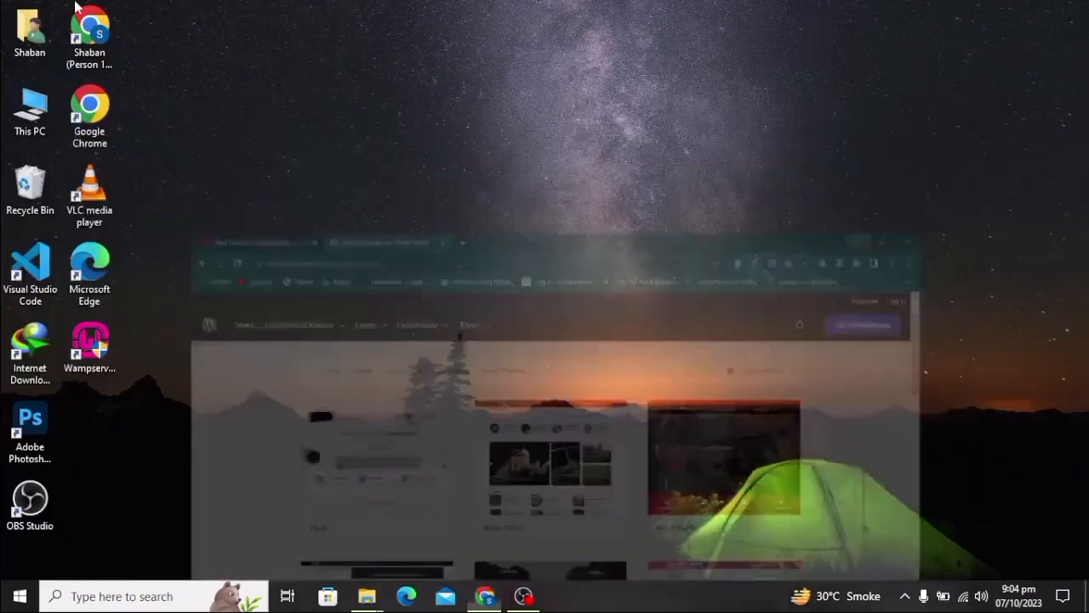
double_click(49, 106)
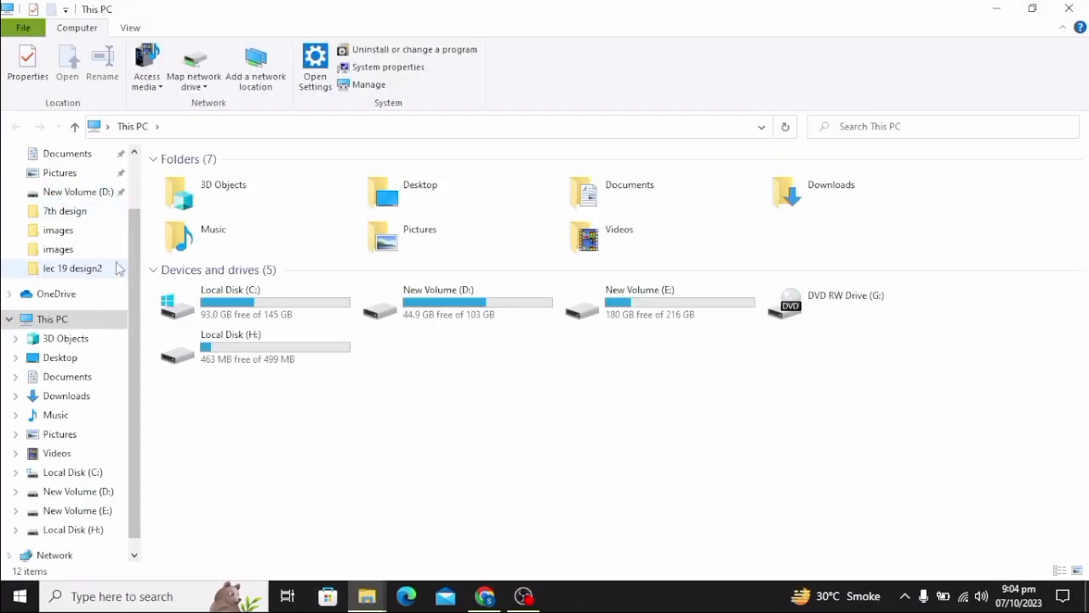
left_click(79, 206)
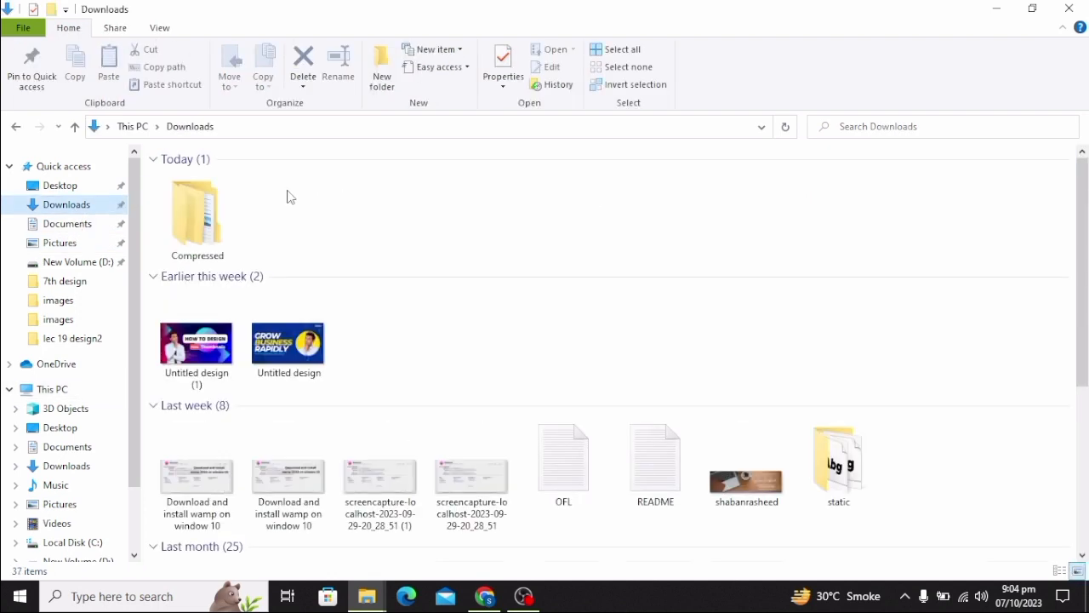
double_click(206, 223)
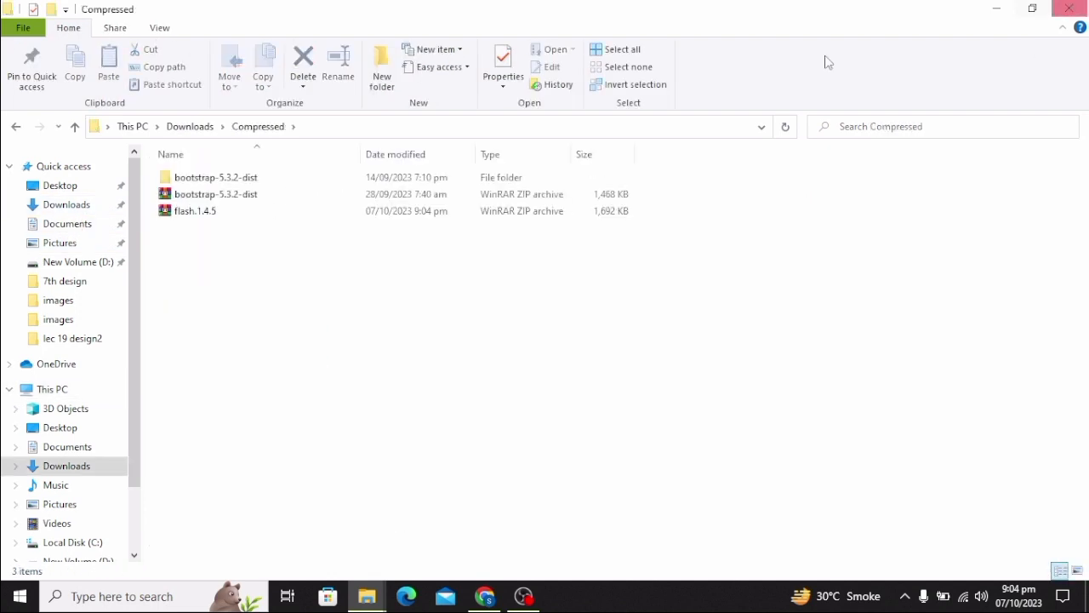
Show the Compressed folder's items as large icons and copy the flash.1.4.5 archive
left_click(1077, 570)
left_click(359, 217)
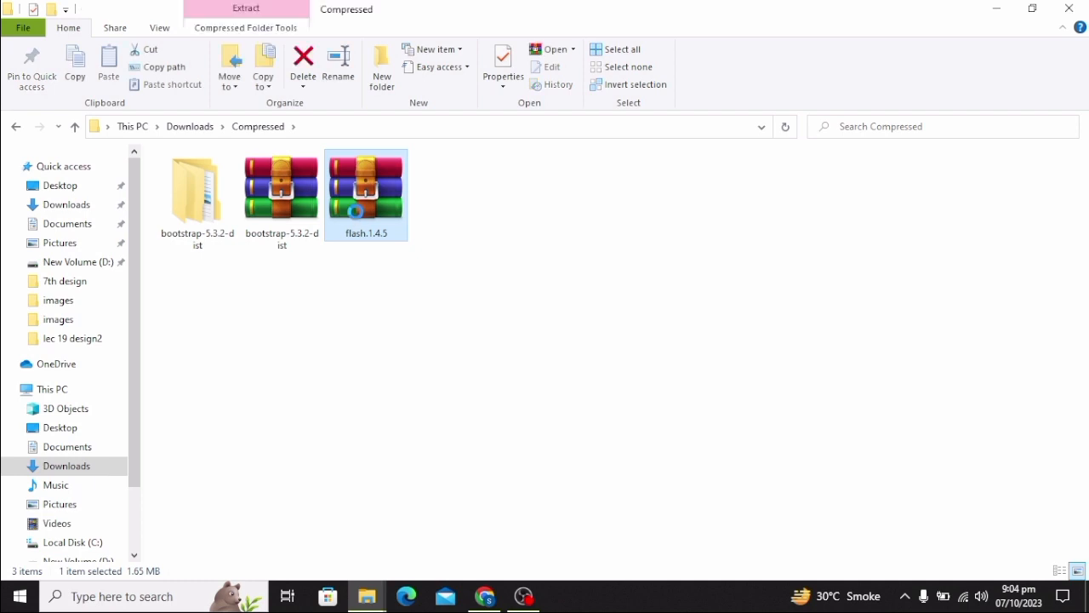
right_click(359, 220)
left_click(397, 473)
Paste the flash.1.4.5 archive into the folder wamp64\www\blogwebsite\wp-content\themes on Local Disk (C:)
left_click(72, 542)
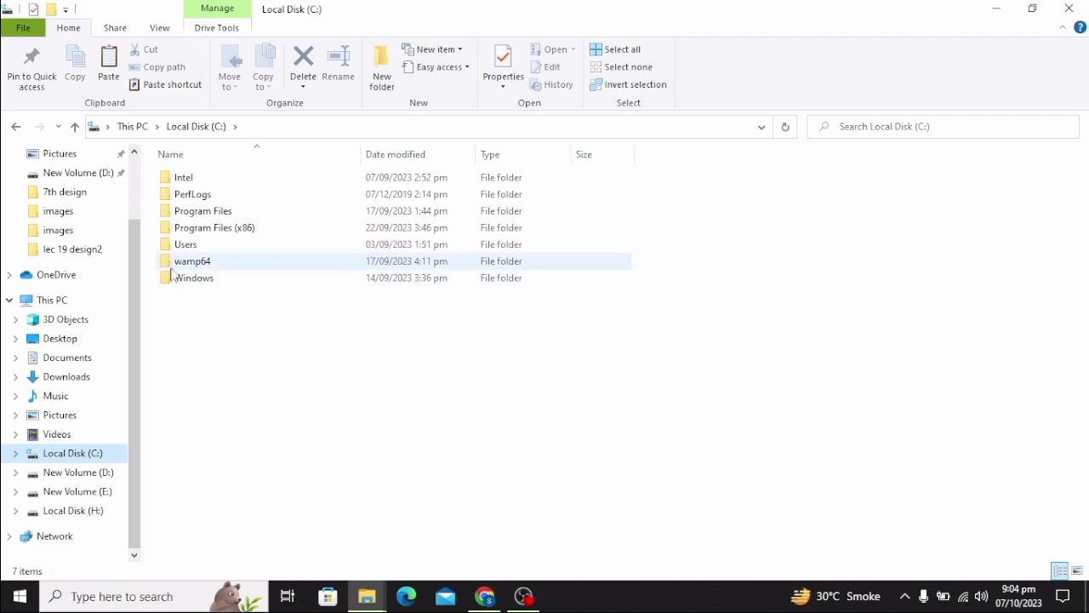
double_click(182, 264)
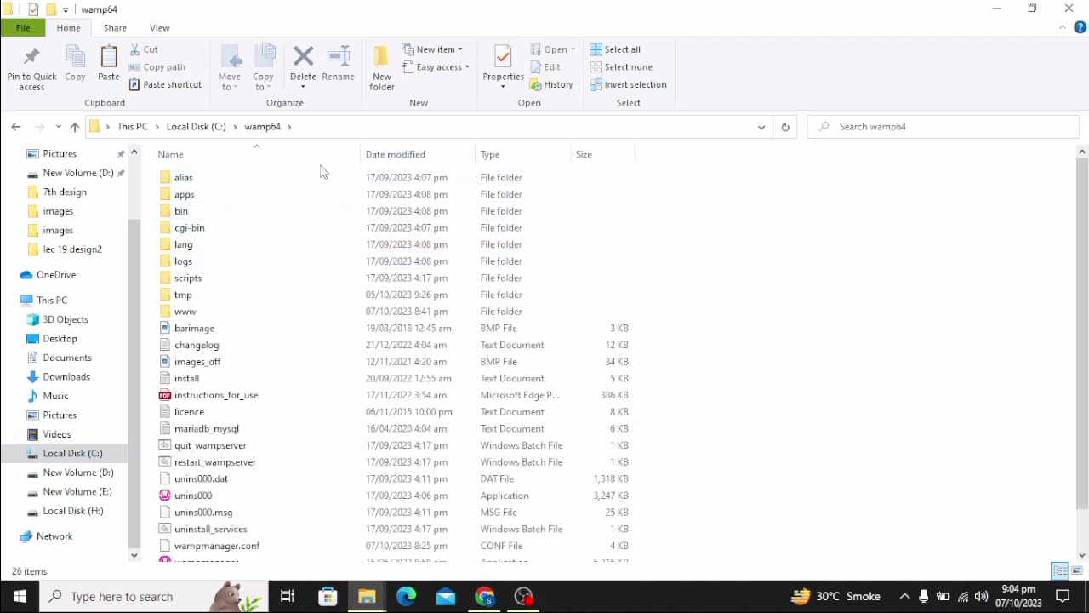
double_click(179, 319)
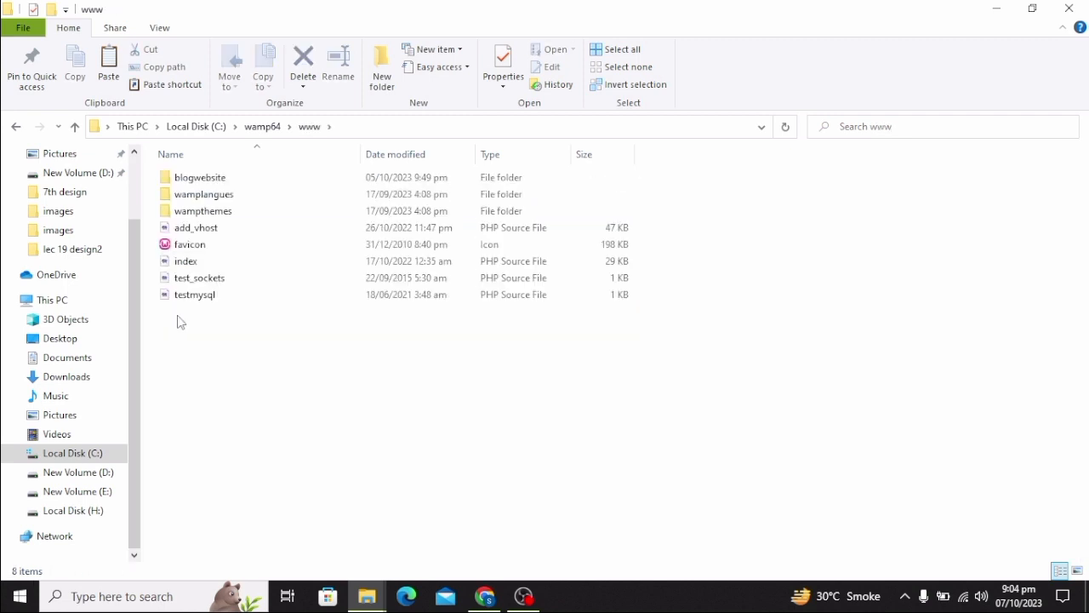
double_click(199, 184)
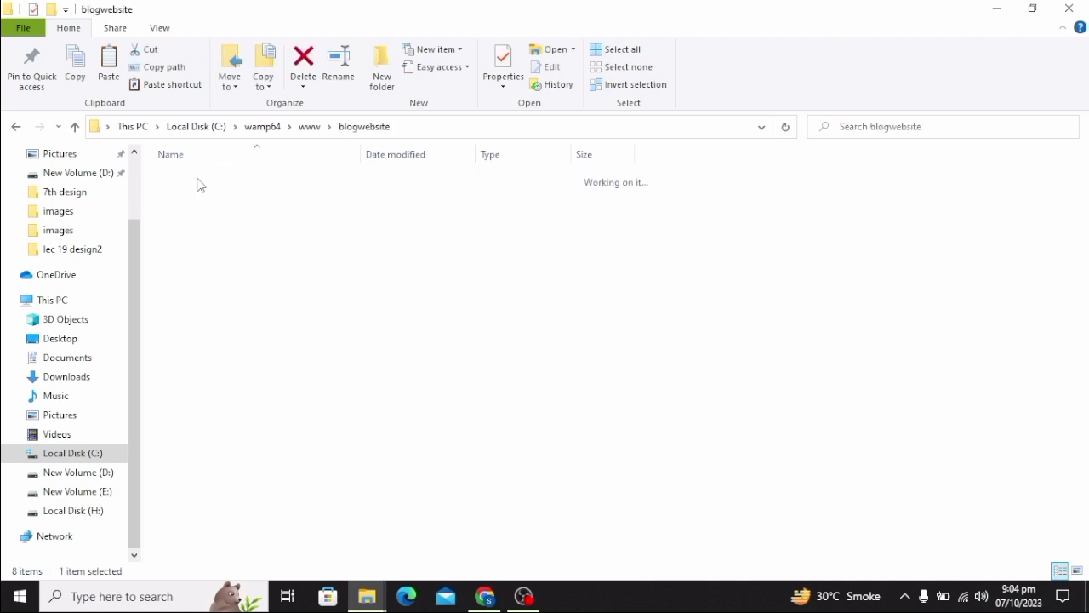
double_click(197, 201)
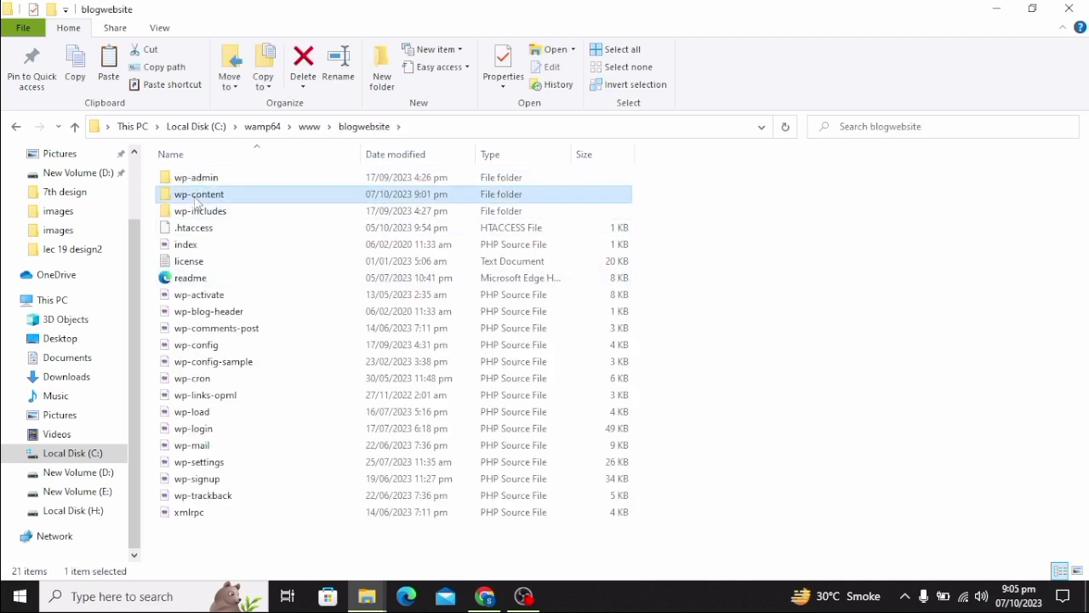
double_click(194, 195)
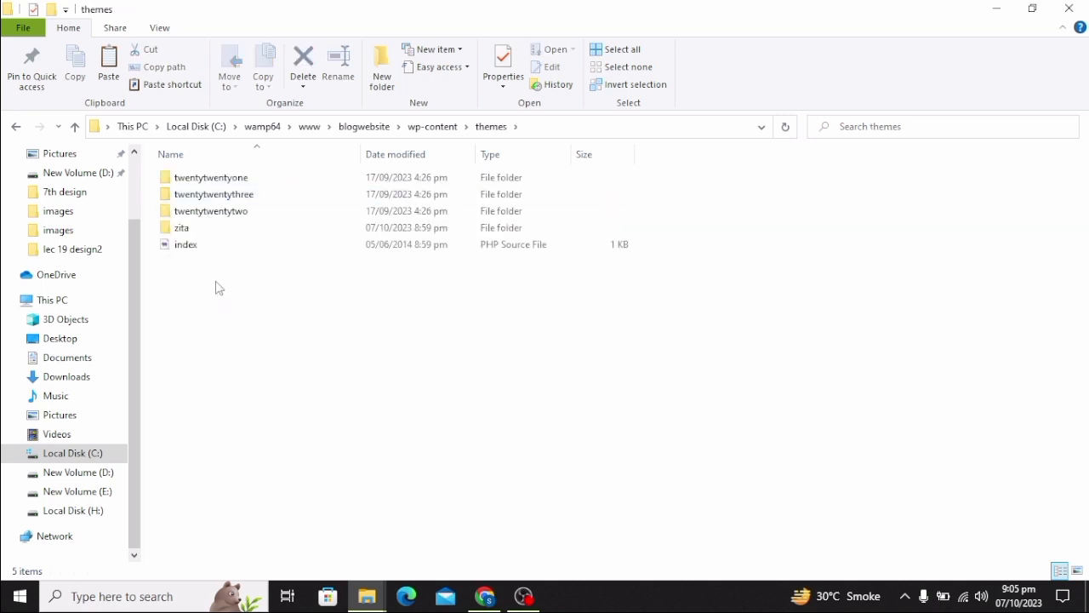
right_click(217, 287)
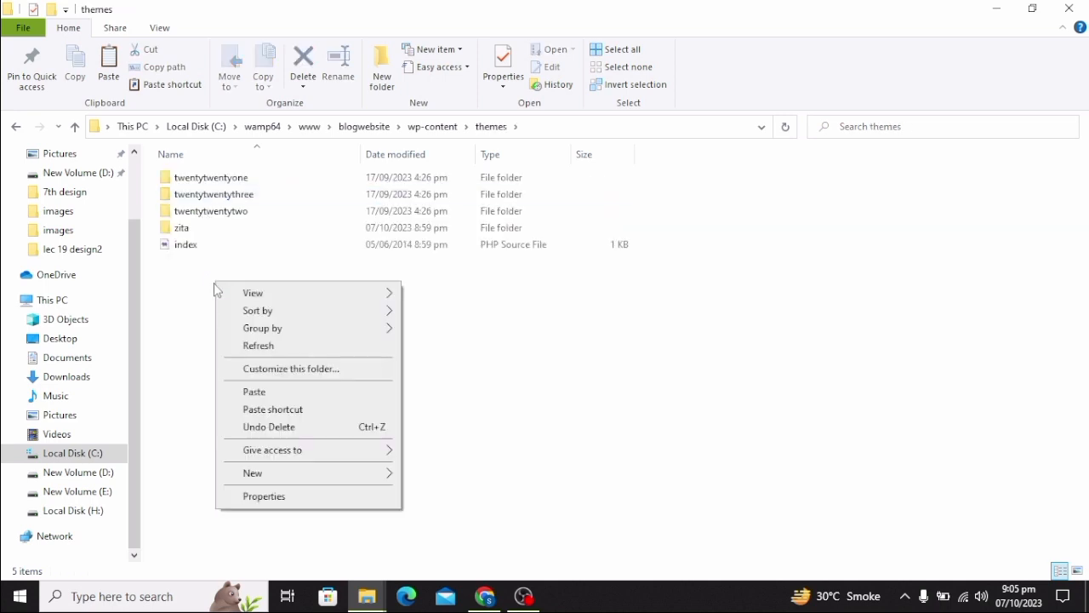
left_click(253, 393)
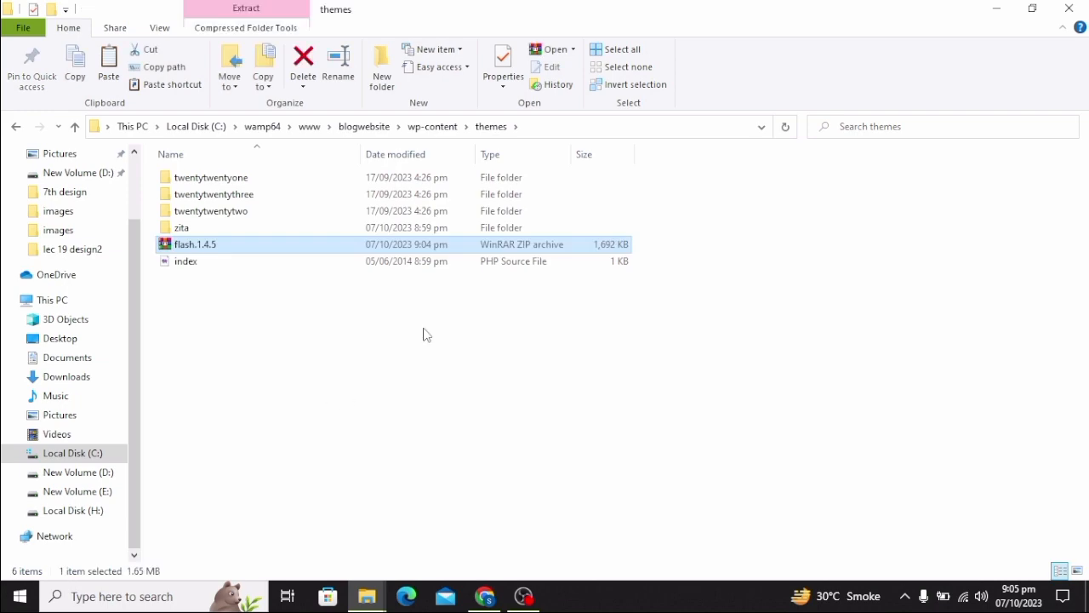
Switch to Chrome and check the blogwebsite dashboard's installed themes for Flash
left_click(485, 596)
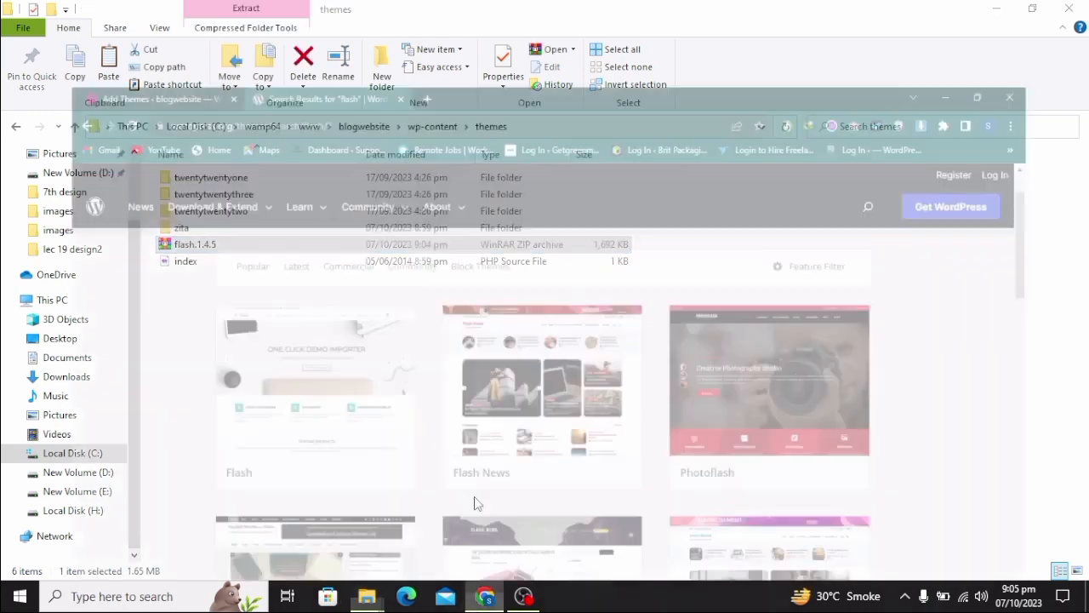
left_click(94, 12)
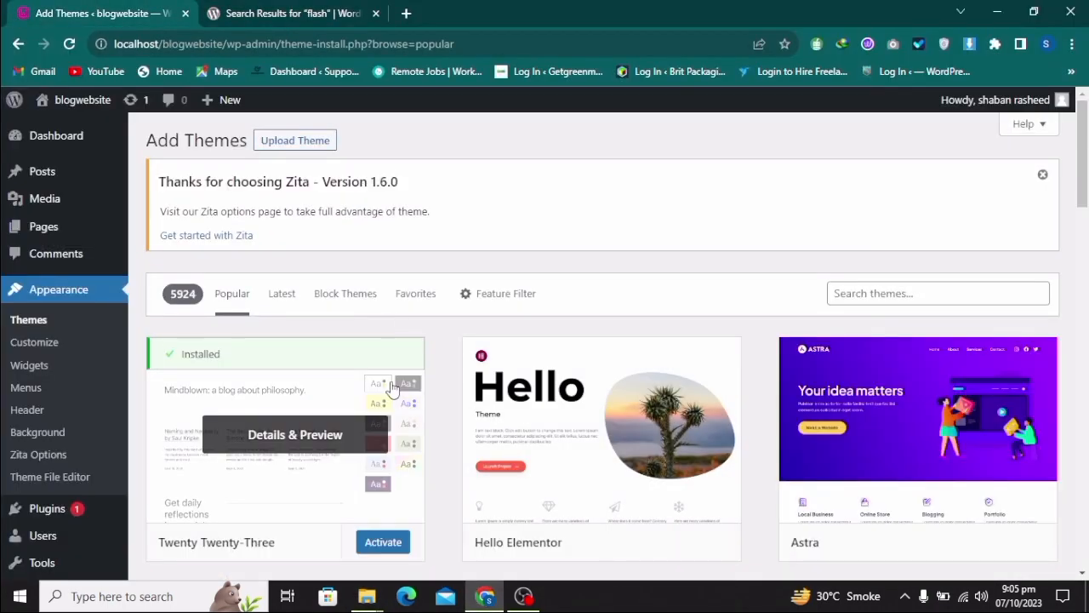
scroll(409, 382, "down", 3)
scroll(438, 323, "up", 1)
scroll(438, 322, "up", 2)
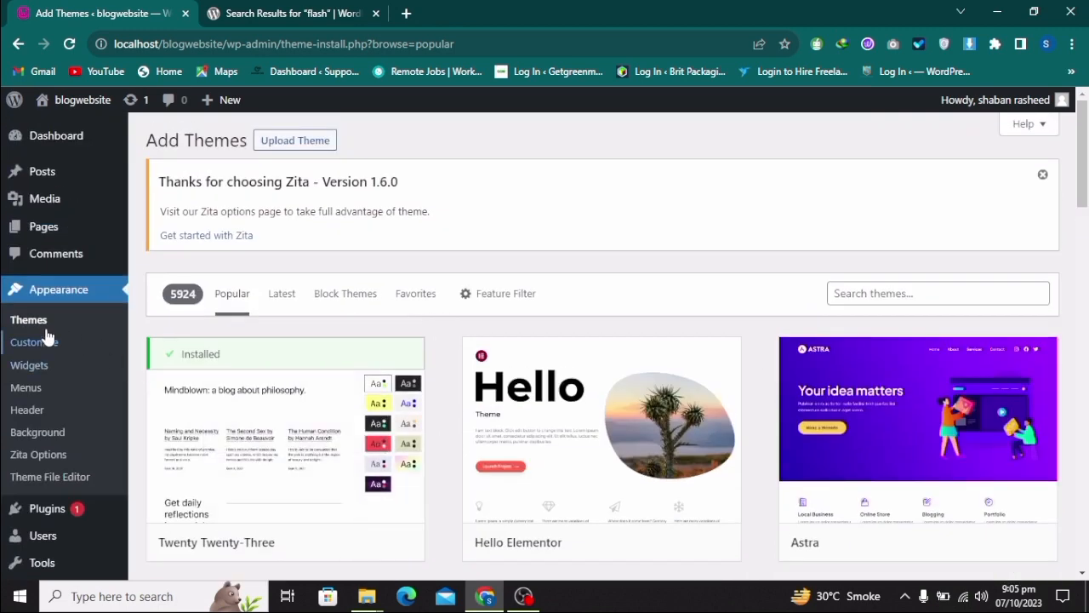
left_click(20, 319)
scroll(372, 382, "down", 2)
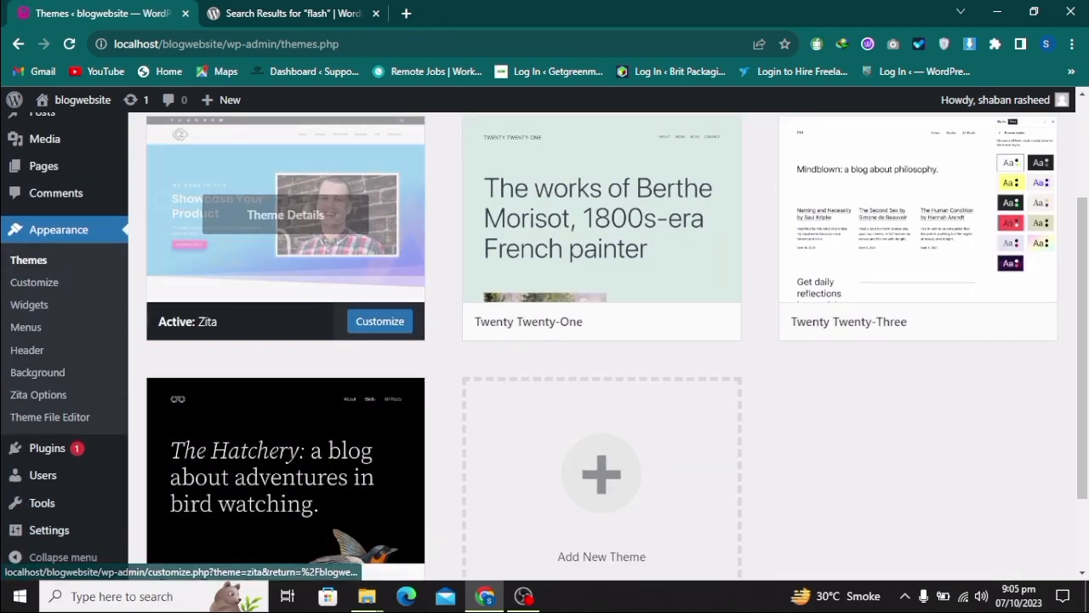
Switch back to File Explorer and extract the flash.1.4.5 archive directly into the themes folder
left_click(486, 598)
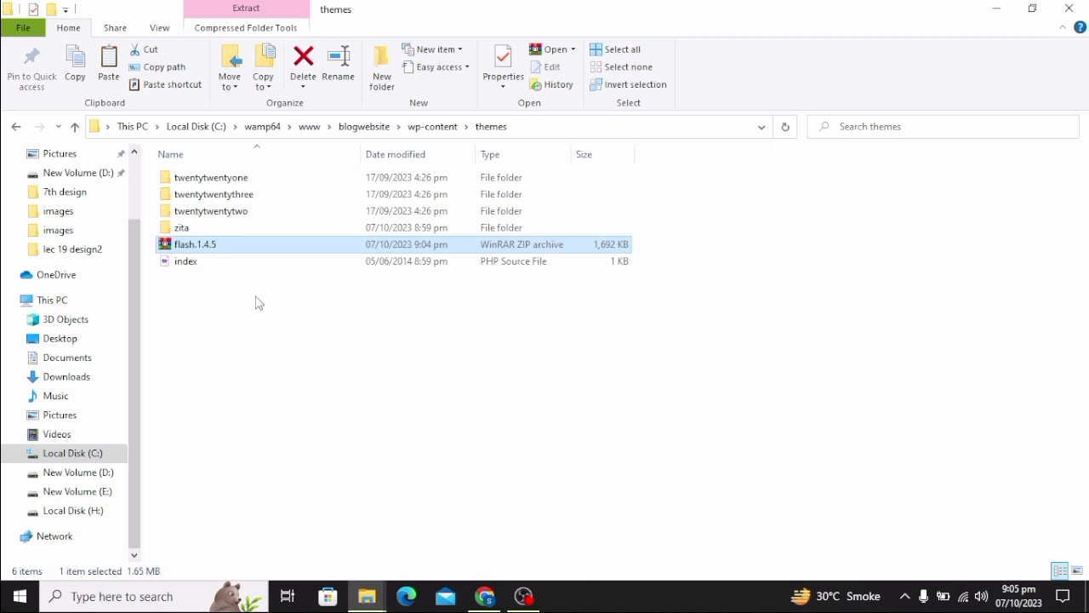
left_click(189, 228)
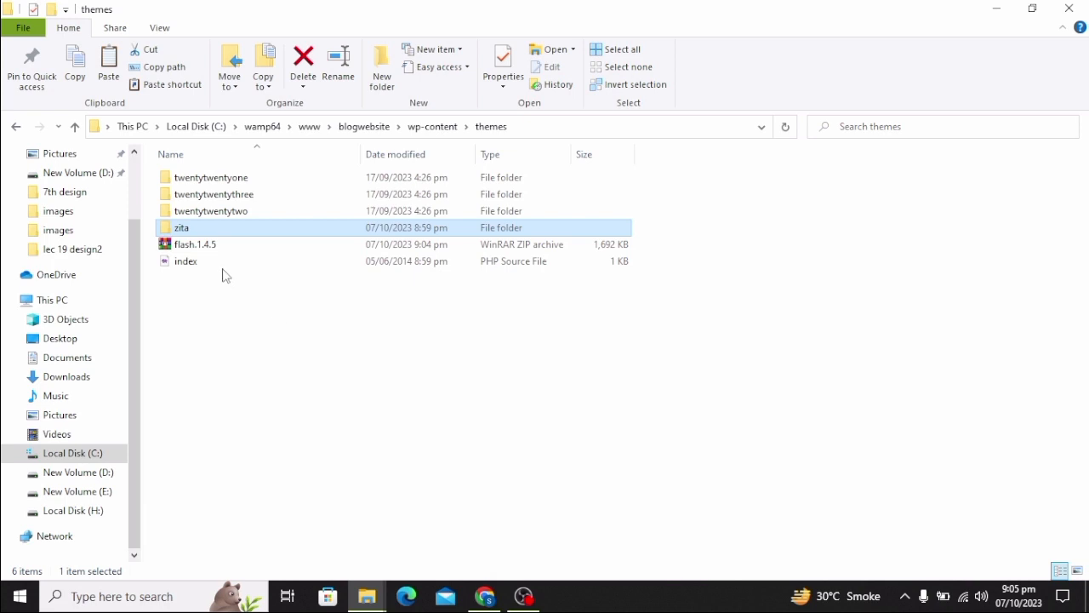
mouse_move(196, 231)
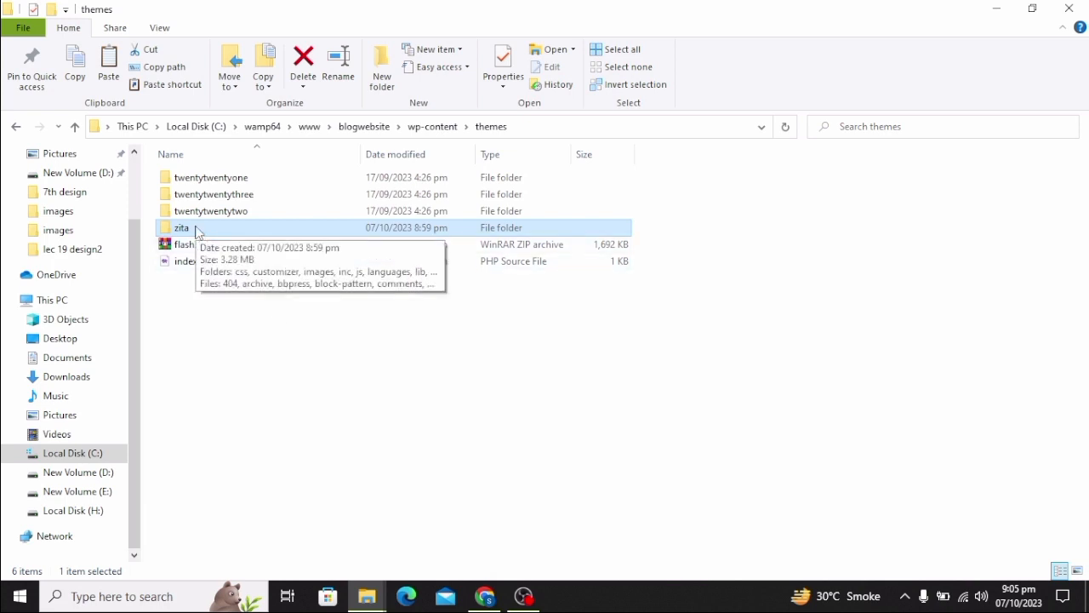
right_click(164, 246)
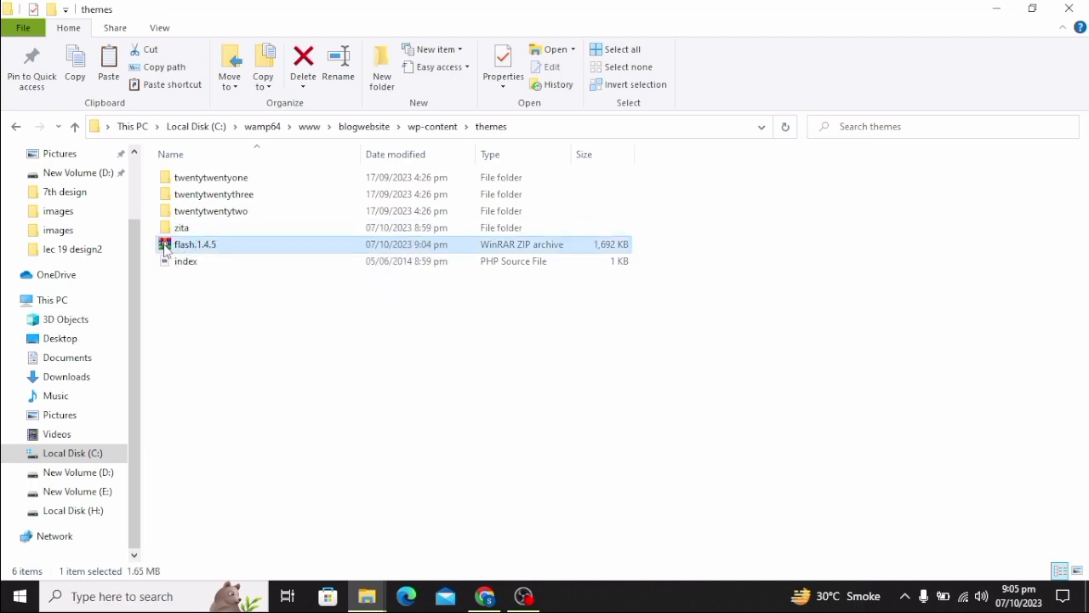
left_click(217, 327)
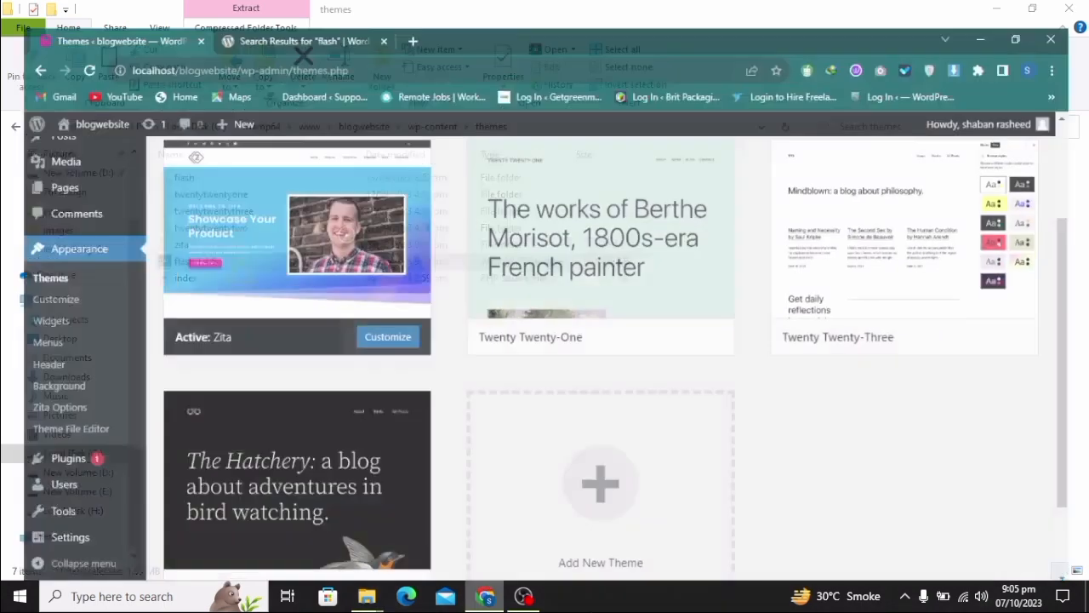
Return to Chrome, refresh the installed themes page and activate the Flash theme
left_click(485, 596)
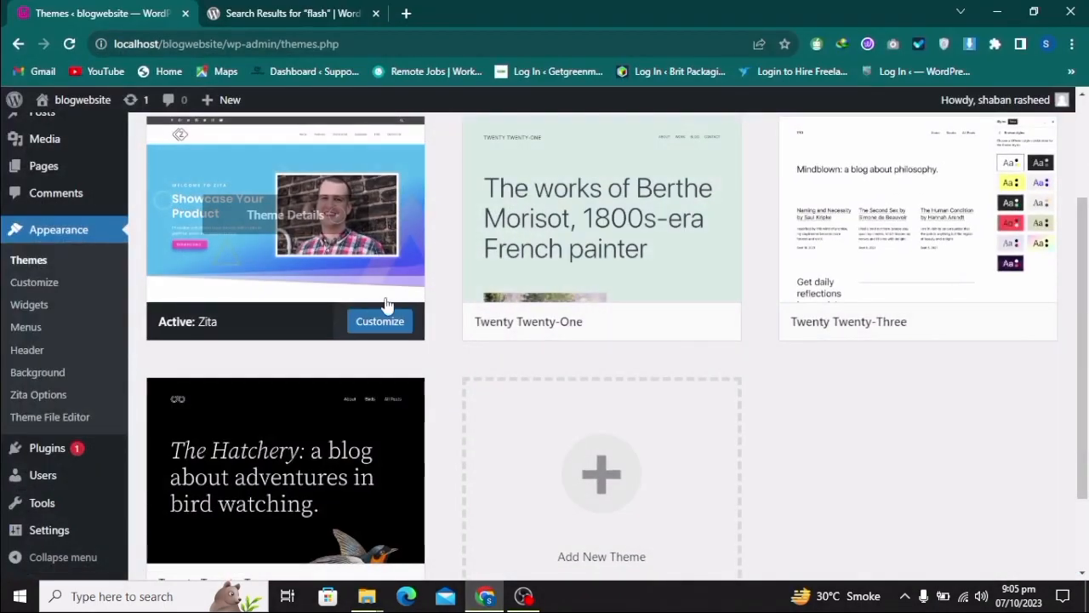
left_click(604, 423)
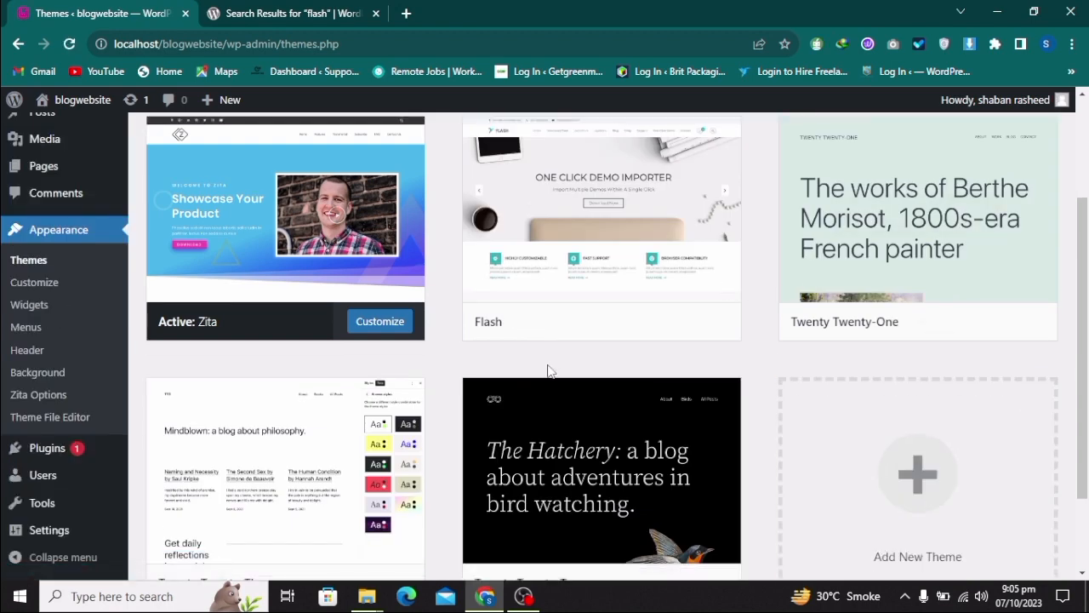
mouse_move(616, 345)
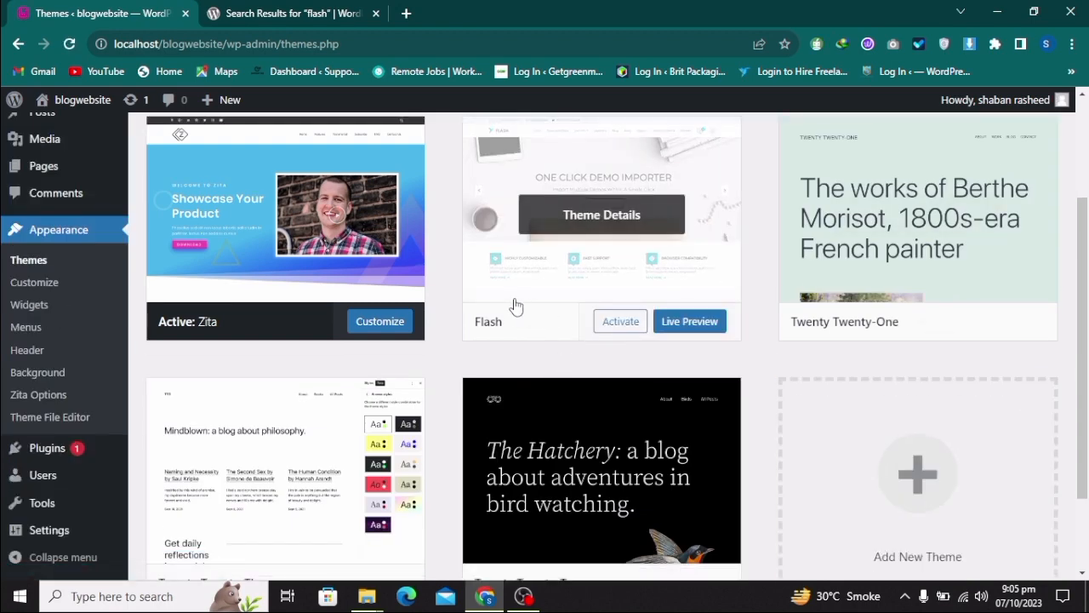
scroll(511, 343, "up", 3)
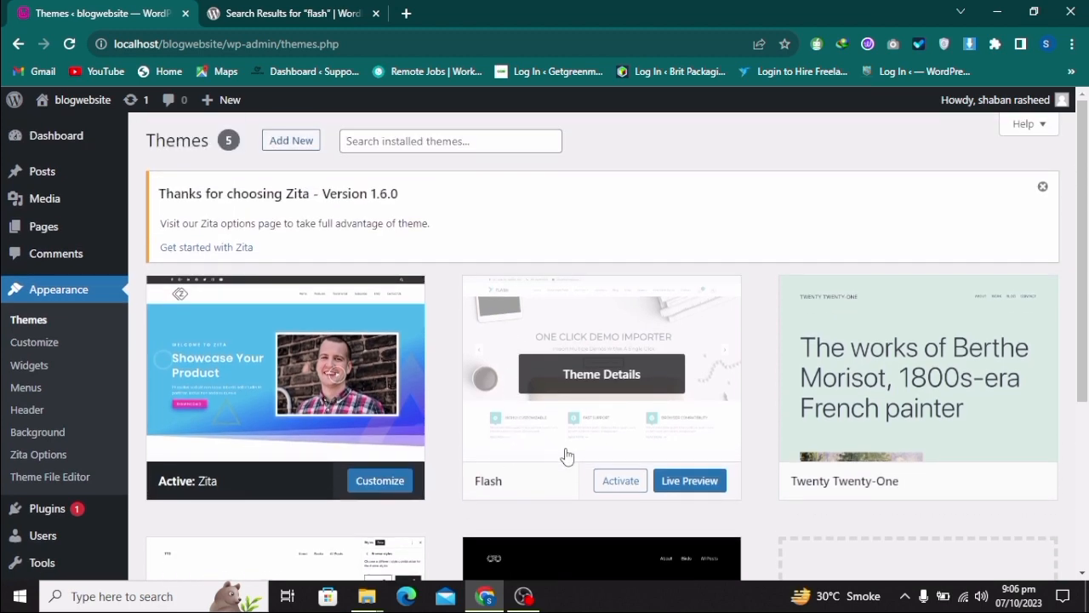
scroll(567, 457, "down", 1)
left_click(622, 406)
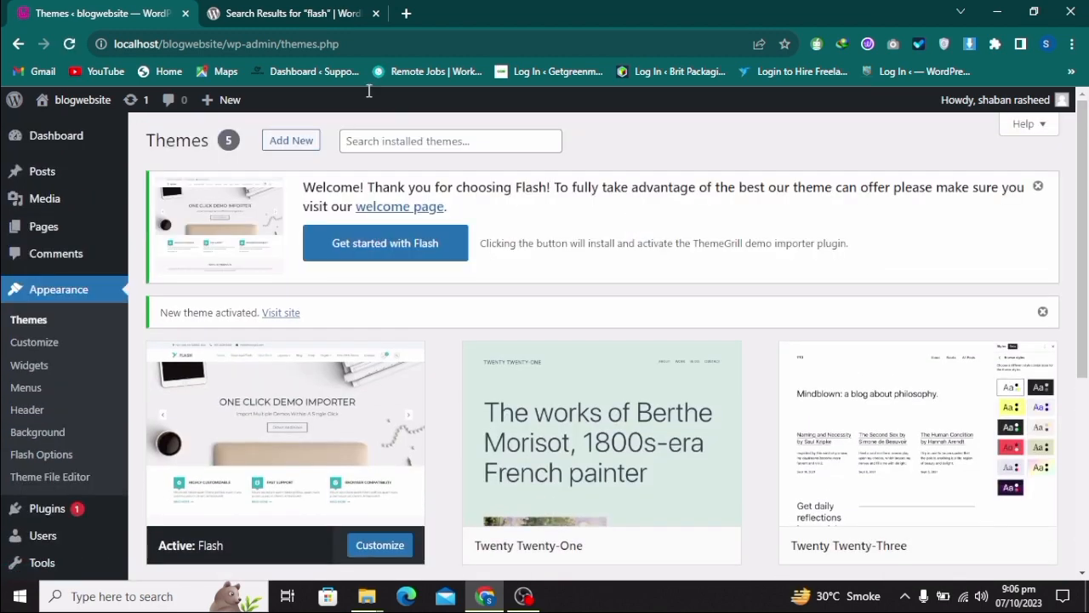
Open the blogwebsite front page in a new tab, examine its Flash layout from header to footer, and return to the Themes page
right_click(68, 99)
left_click(85, 110)
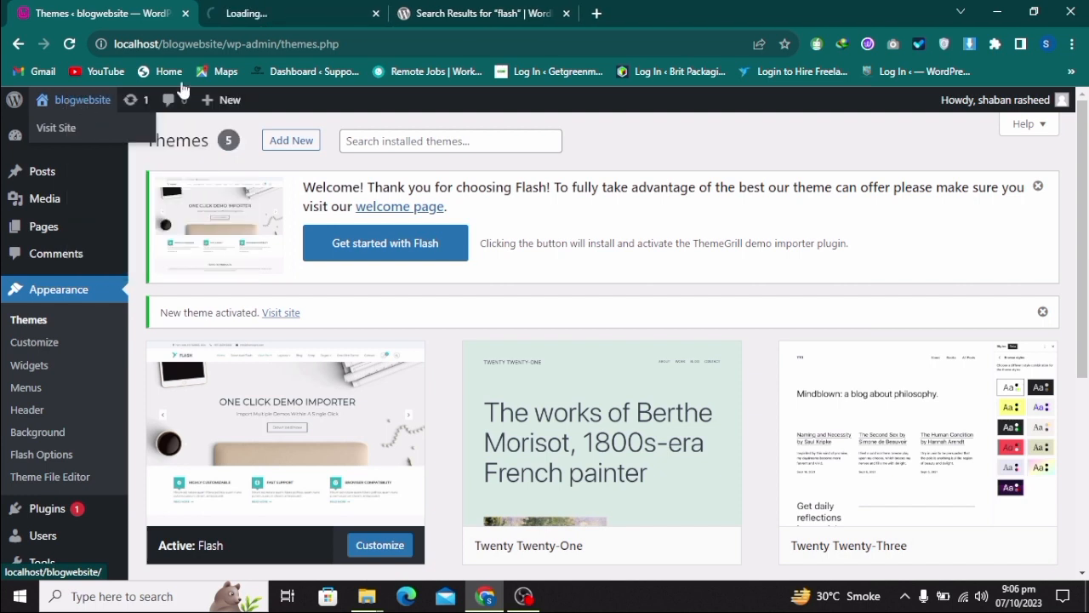
left_click(248, 8)
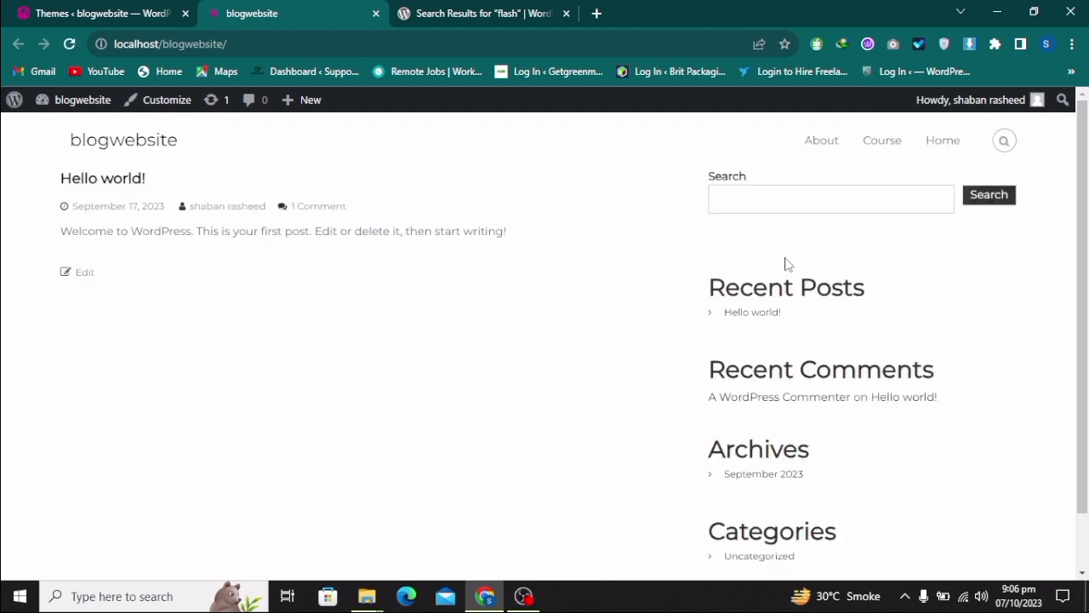
scroll(786, 264, "down", 2)
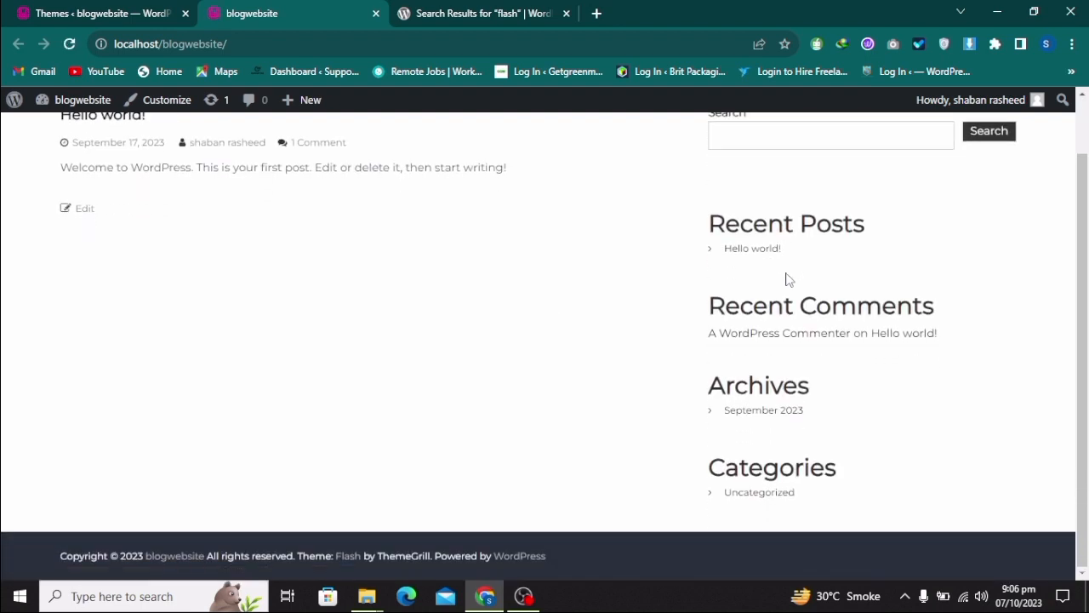
scroll(819, 346, "up", 2)
scroll(819, 343, "down", 2)
scroll(819, 344, "up", 2)
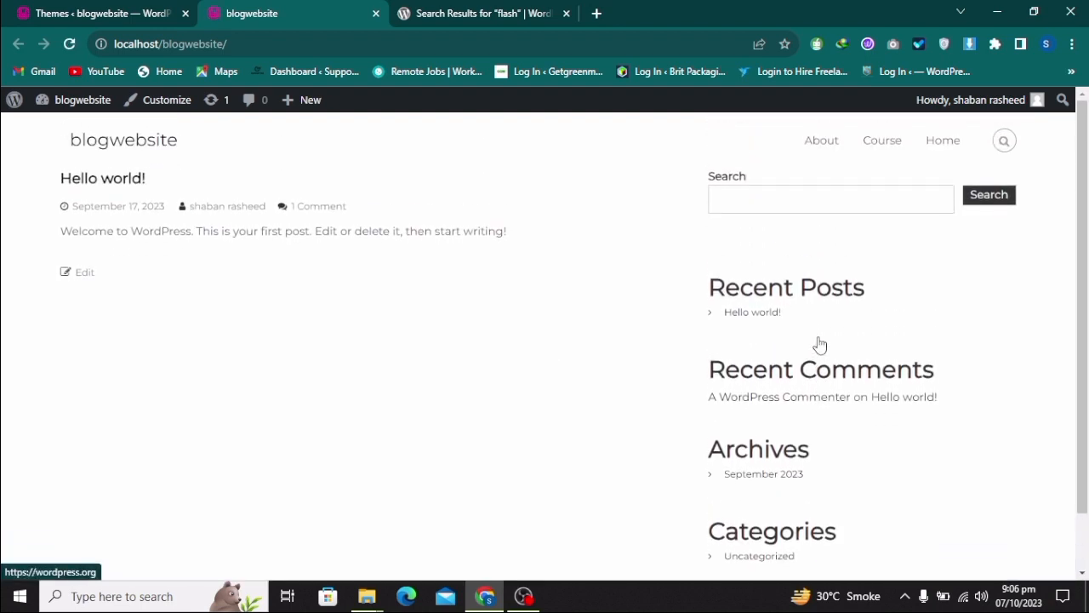
scroll(853, 300, "down", 2)
scroll(846, 309, "up", 2)
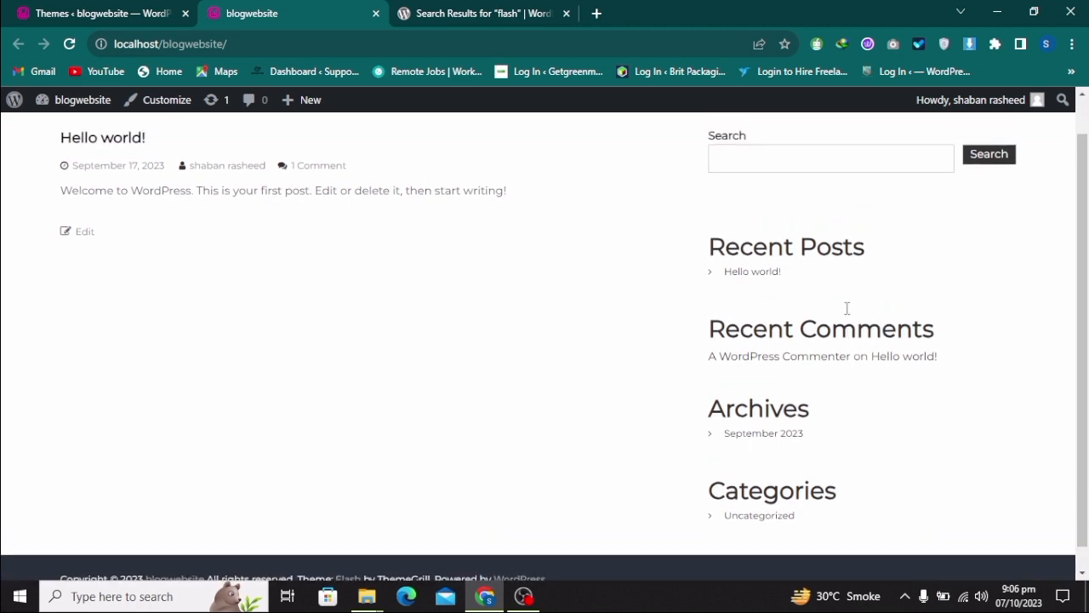
scroll(847, 308, "down", 1)
scroll(846, 309, "down", 1)
scroll(847, 309, "up", 1)
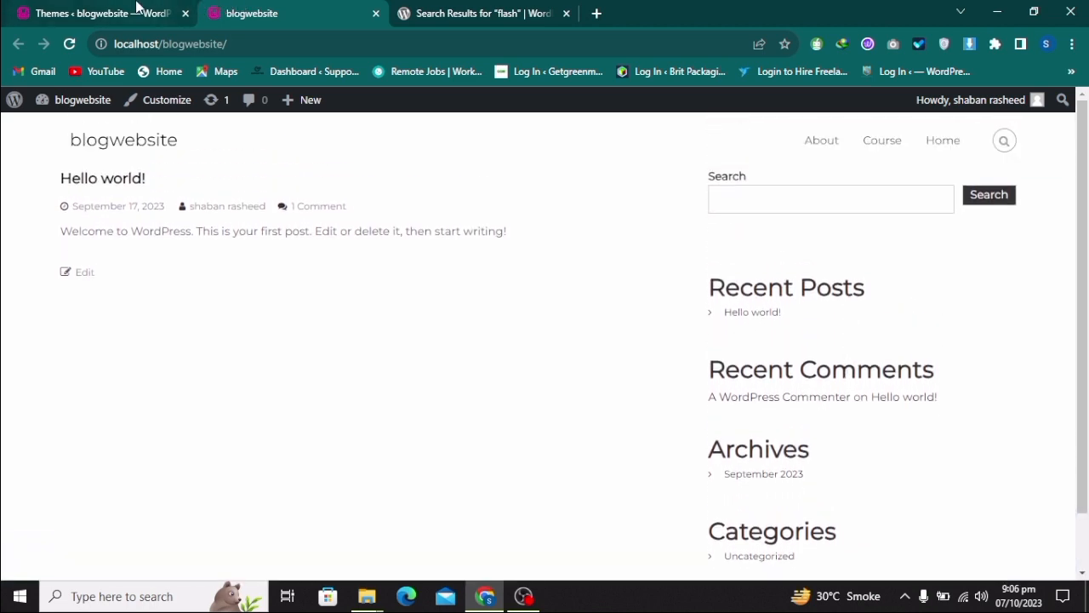
left_click(138, 7)
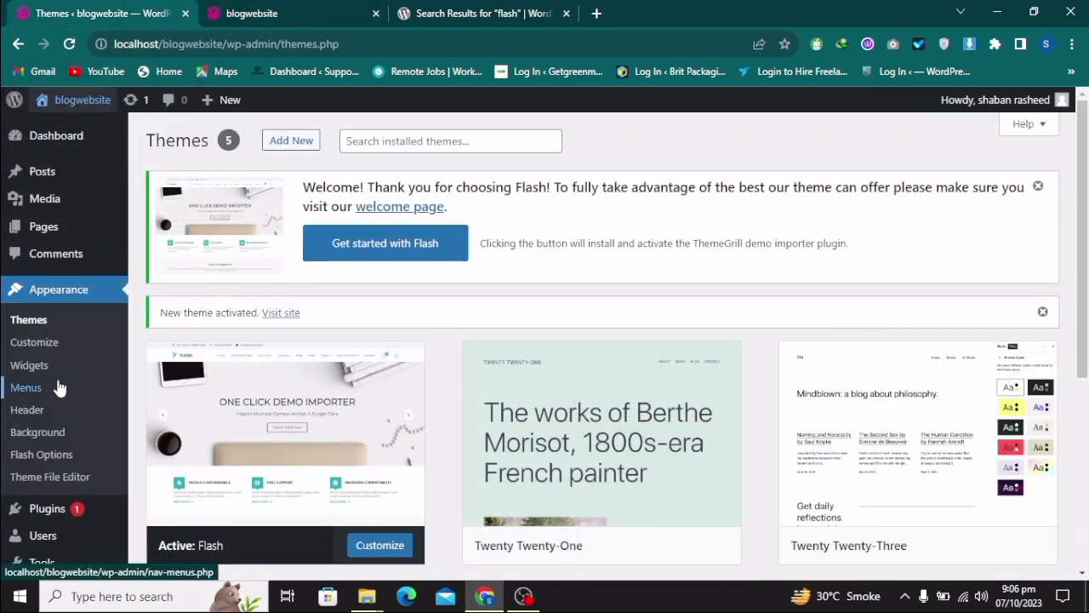
Activate the Zita theme and open the blogwebsite front page in a new tab
scroll(564, 485, "down", 3)
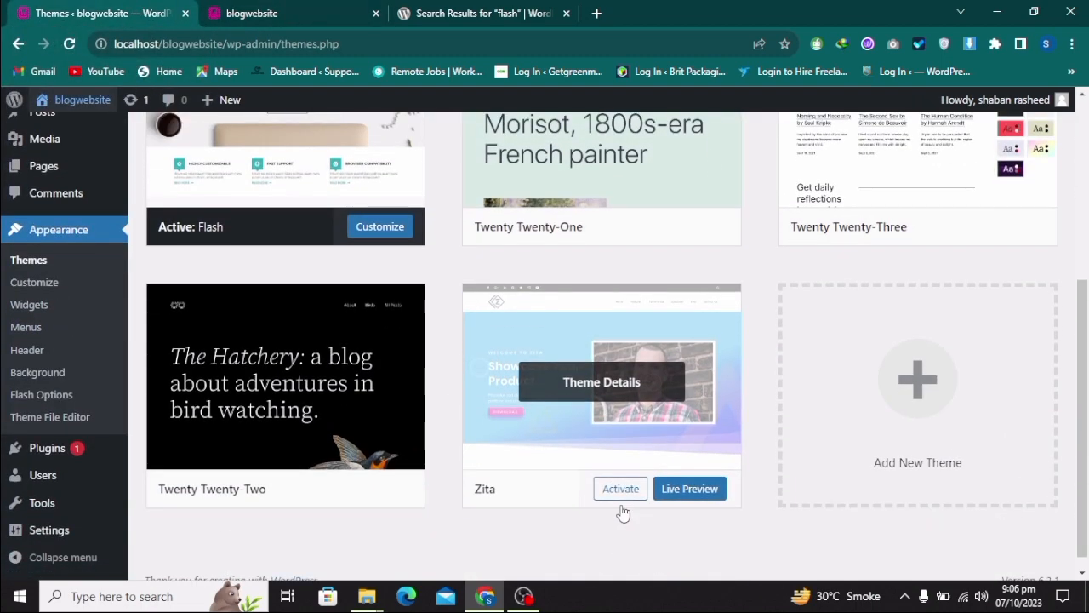
left_click(622, 489)
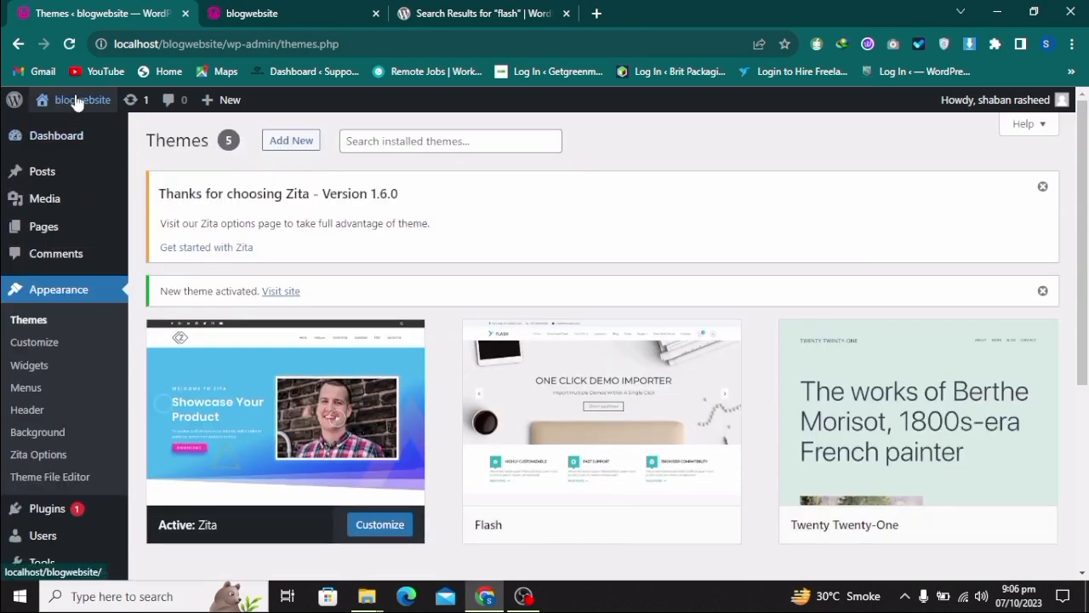
right_click(85, 100)
left_click(136, 105)
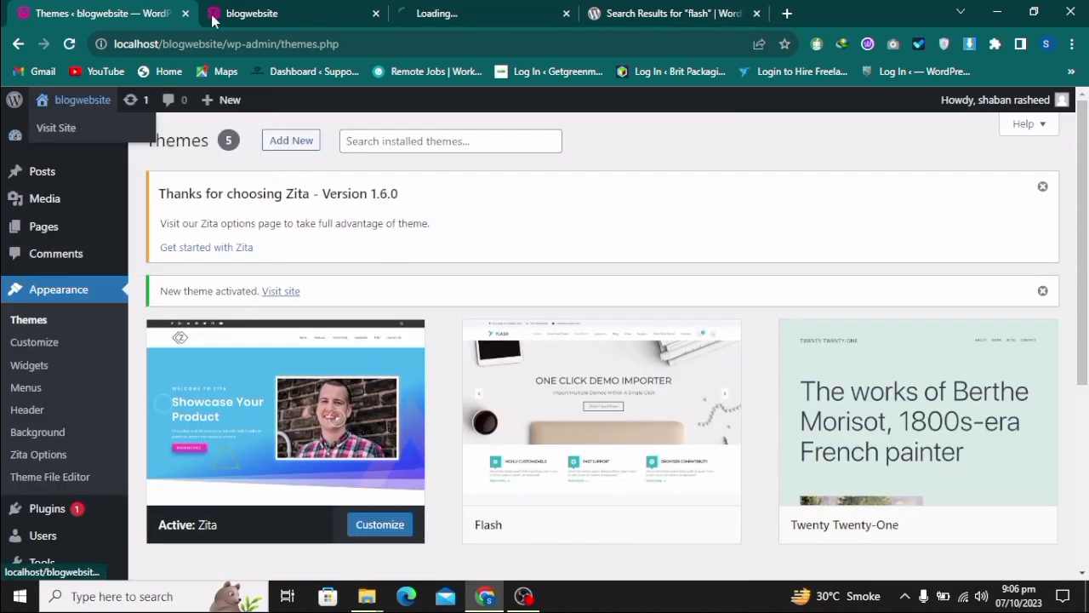
left_click(427, 13)
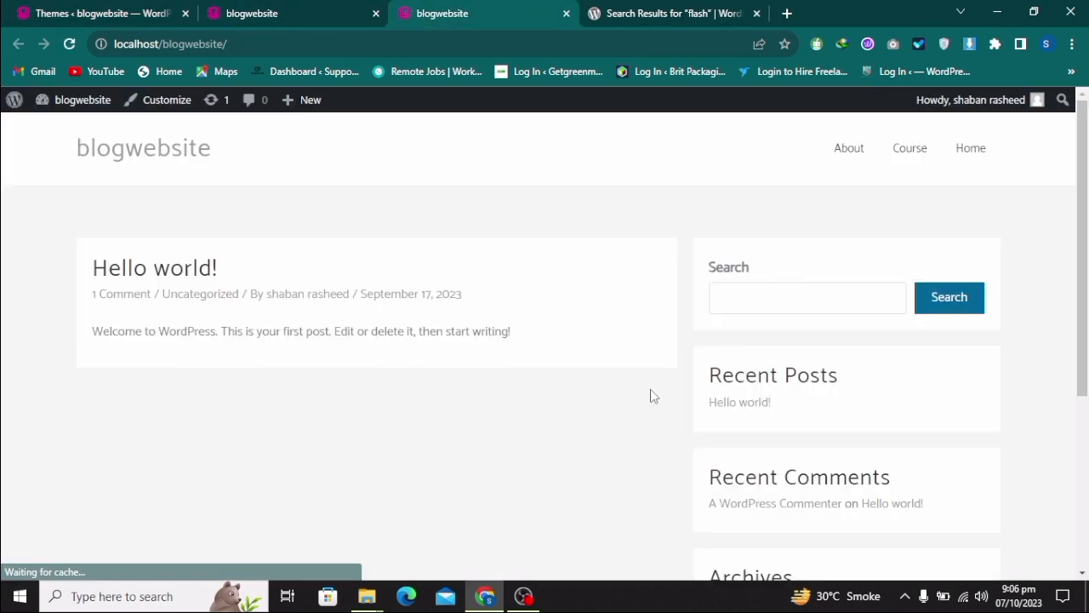
Examine the Zita front page down to its footer, return to the Themes page and review the installed themes
scroll(653, 396, "down", 3)
scroll(653, 397, "up", 3)
scroll(653, 396, "down", 3)
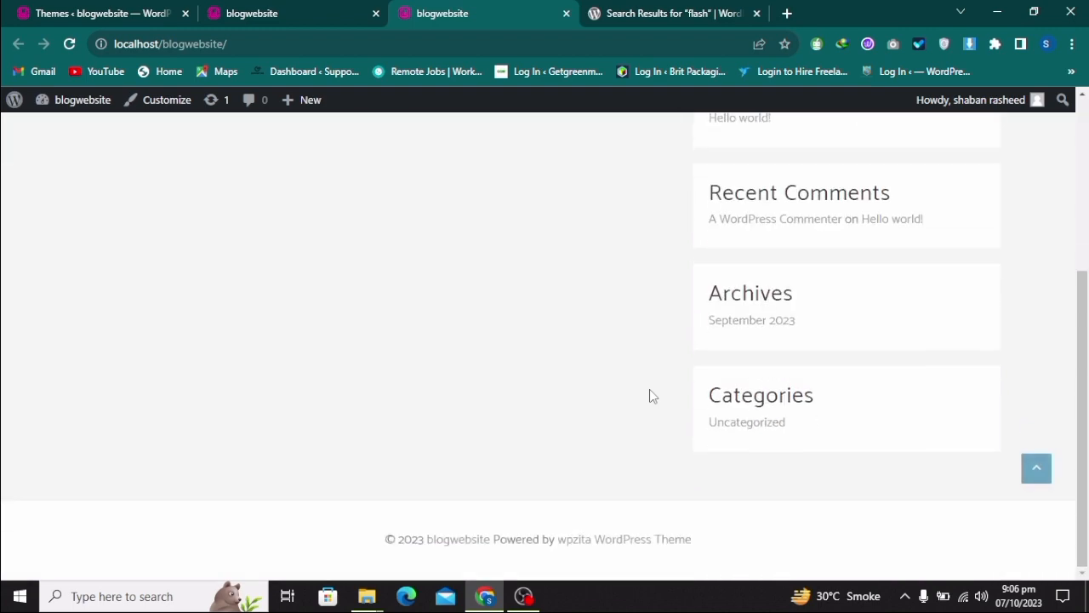
left_click(227, 11)
left_click(97, 11)
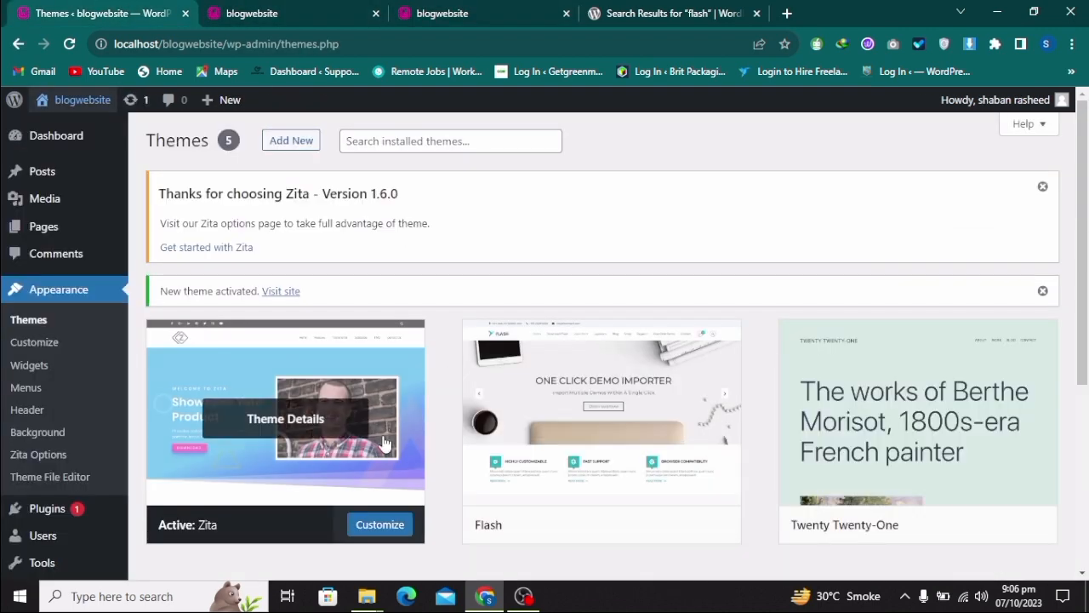
scroll(319, 336, "down", 2)
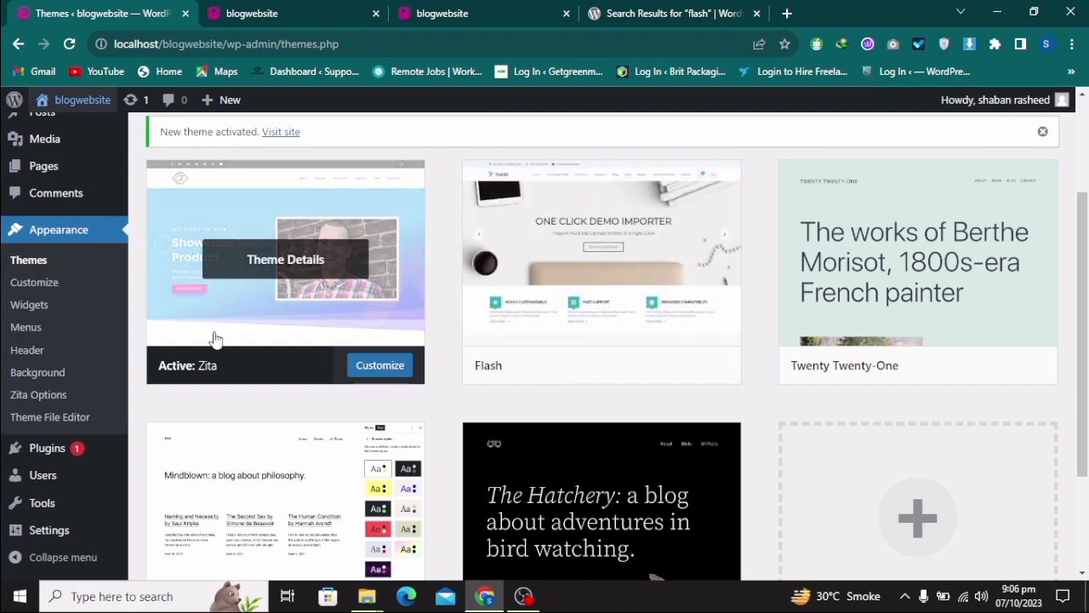
Compare the Flash and Zita versions of the front page, and close the tab showing the Flash version
left_click(277, 9)
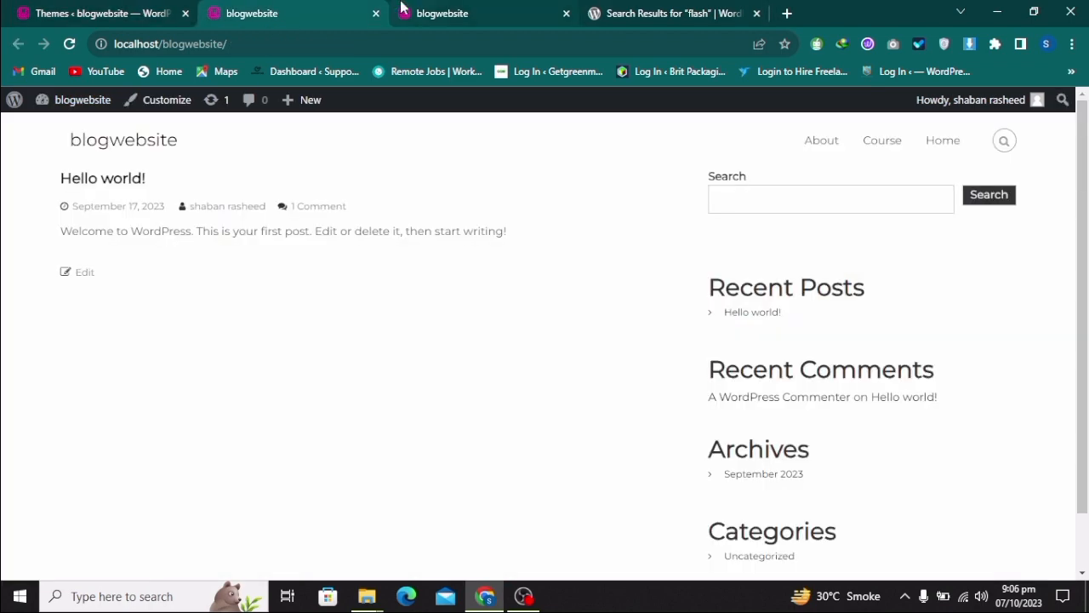
left_click(426, 11)
left_click(345, 8)
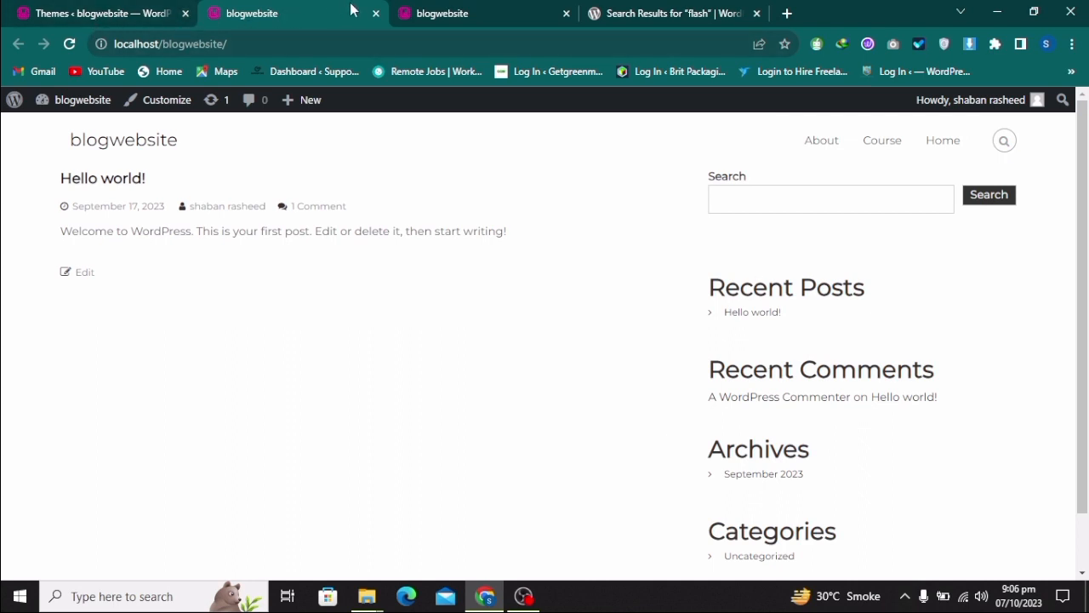
left_click(376, 14)
scroll(683, 404, "up", 4)
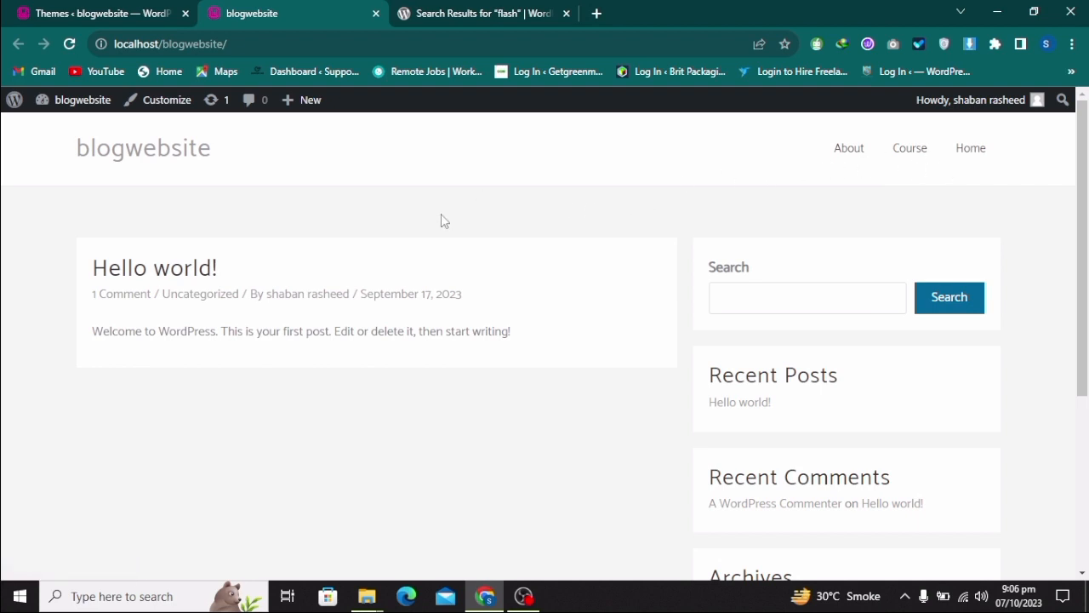
Open Zita's theme details, examine its description, and check the blogwebsite front page before returning to the details
left_click(149, 13)
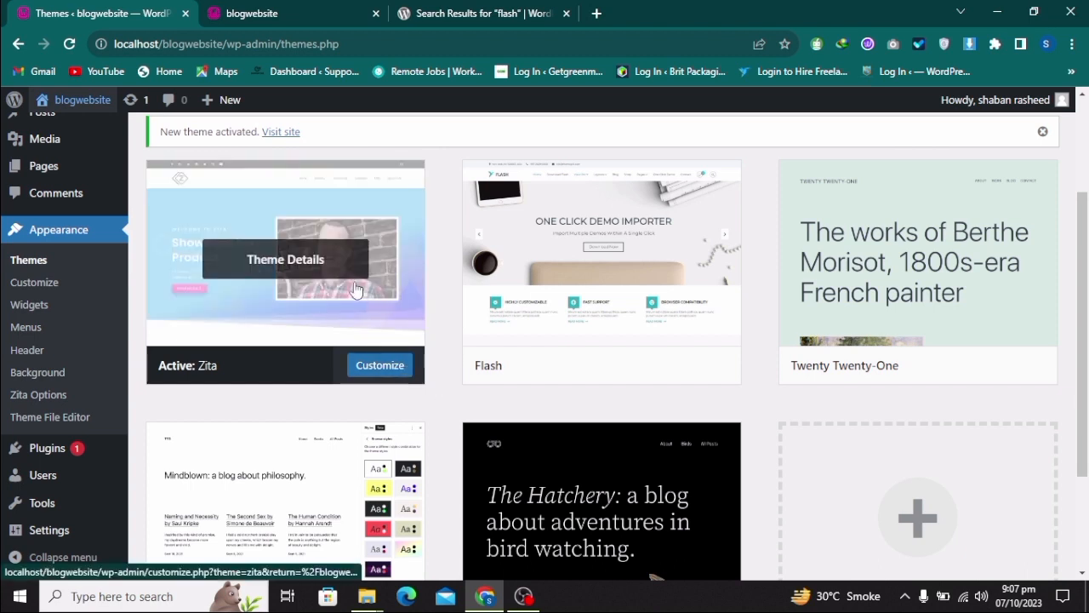
left_click(286, 260)
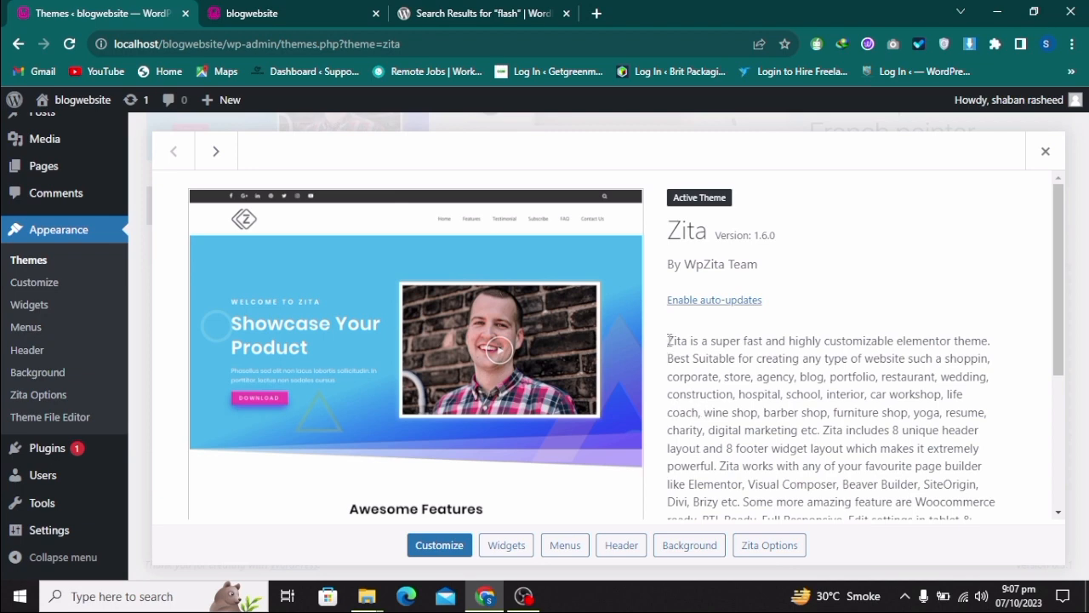
mouse_move(670, 340)
left_mouse_down()
mouse_move(750, 413)
mouse_move(665, 354)
mouse_move(665, 340)
left_mouse_up()
left_click(769, 425)
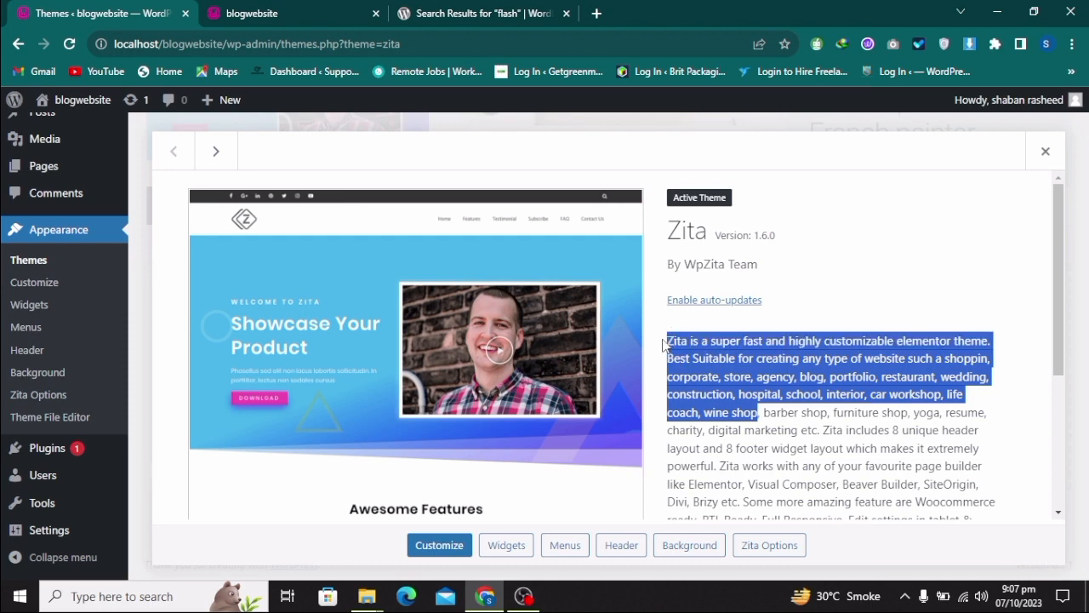
left_click(711, 363)
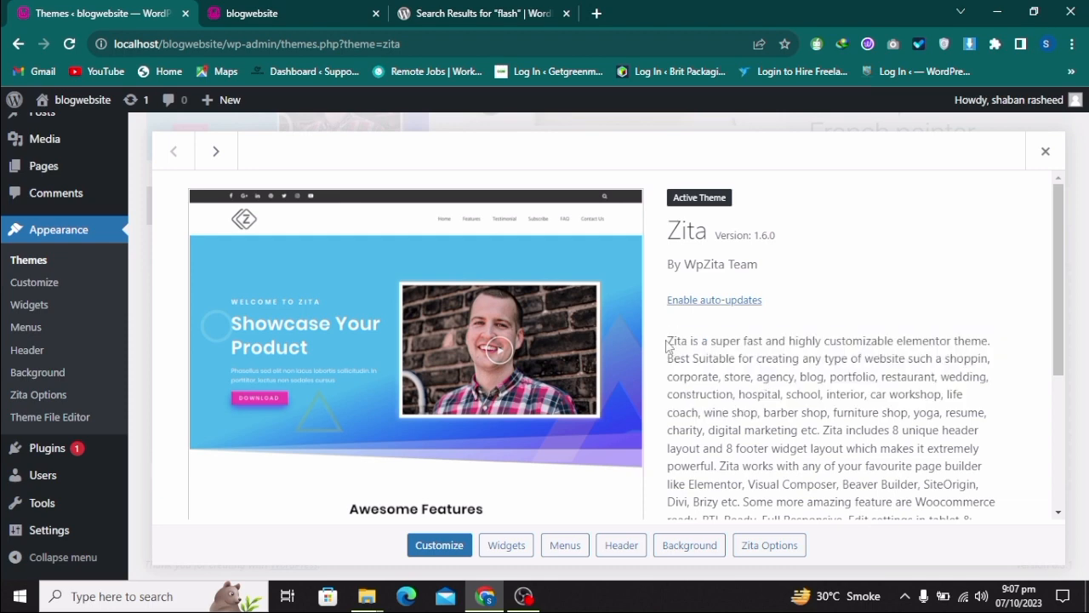
left_click_drag(667, 340, 760, 412)
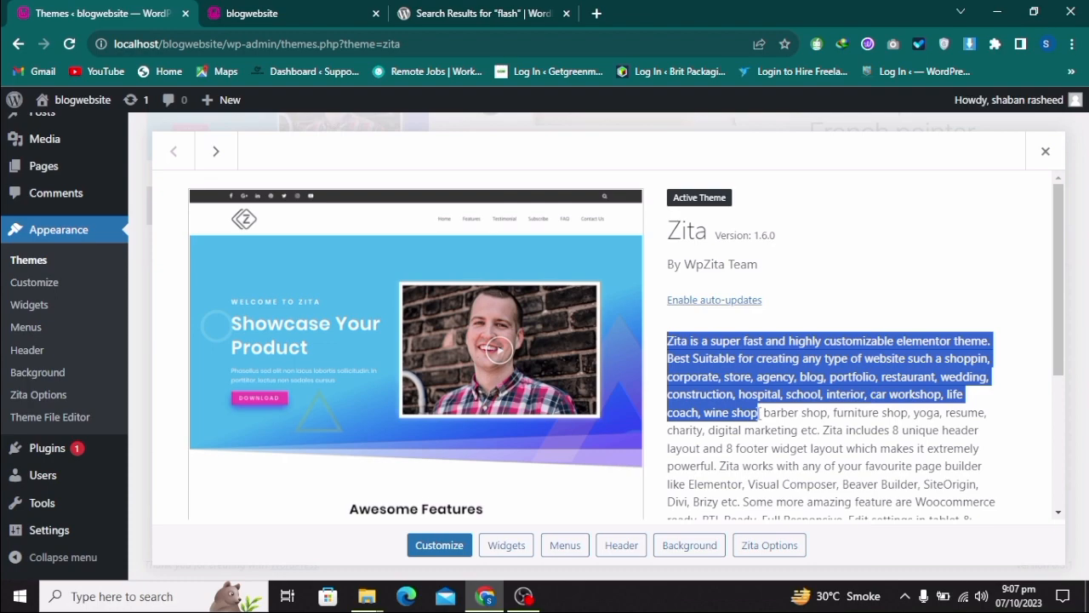
scroll(760, 415, "down", 3)
scroll(773, 445, "up", 3)
key("ctrl+Tab")
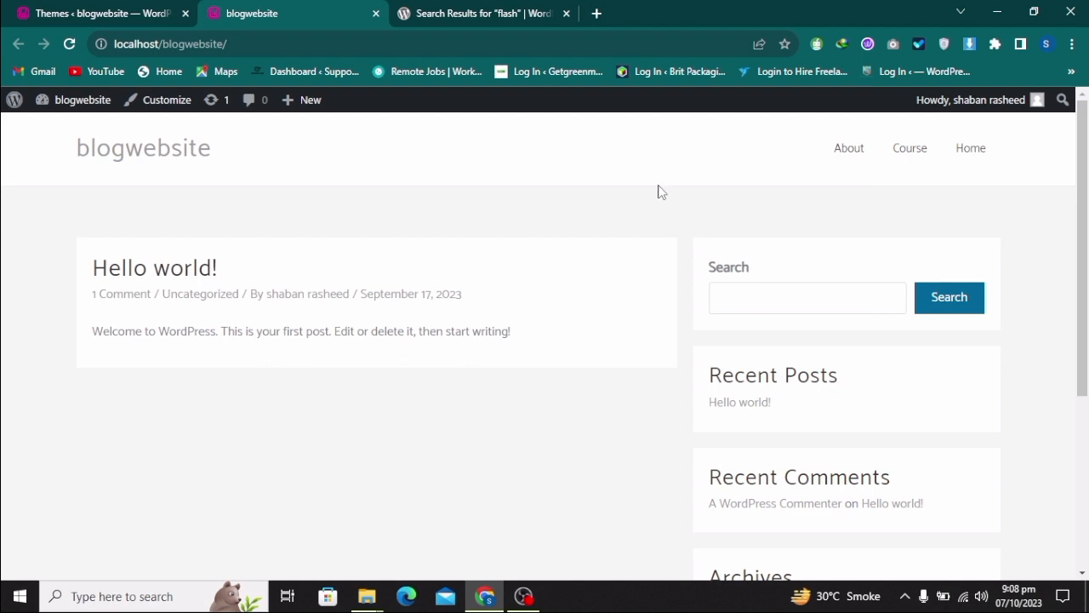
left_click(190, 7)
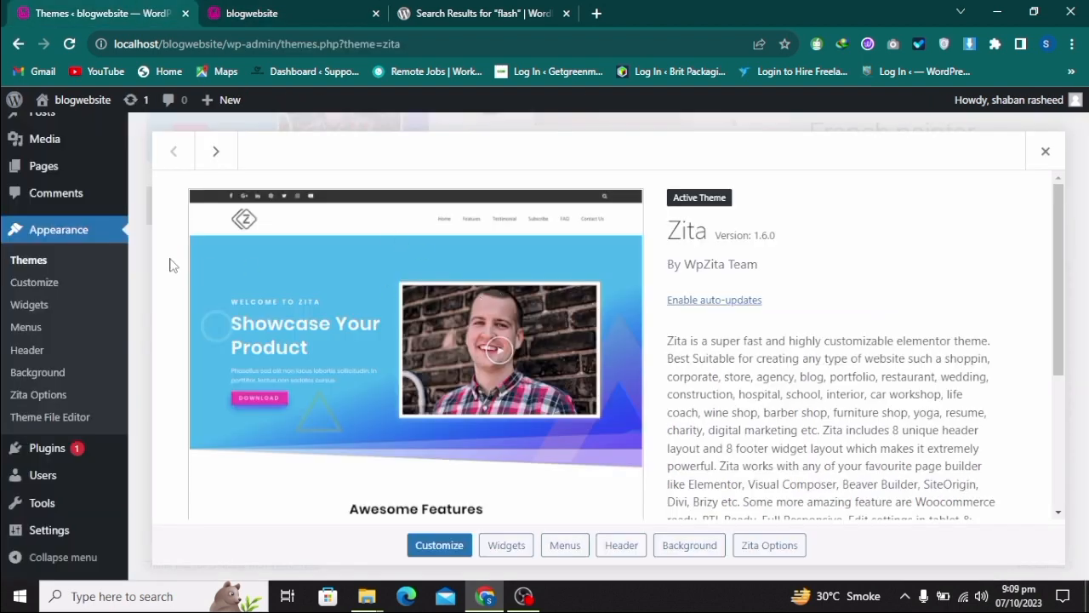
Reopen the installed themes overview, activate the Flash theme and review the theme list
left_click(40, 264)
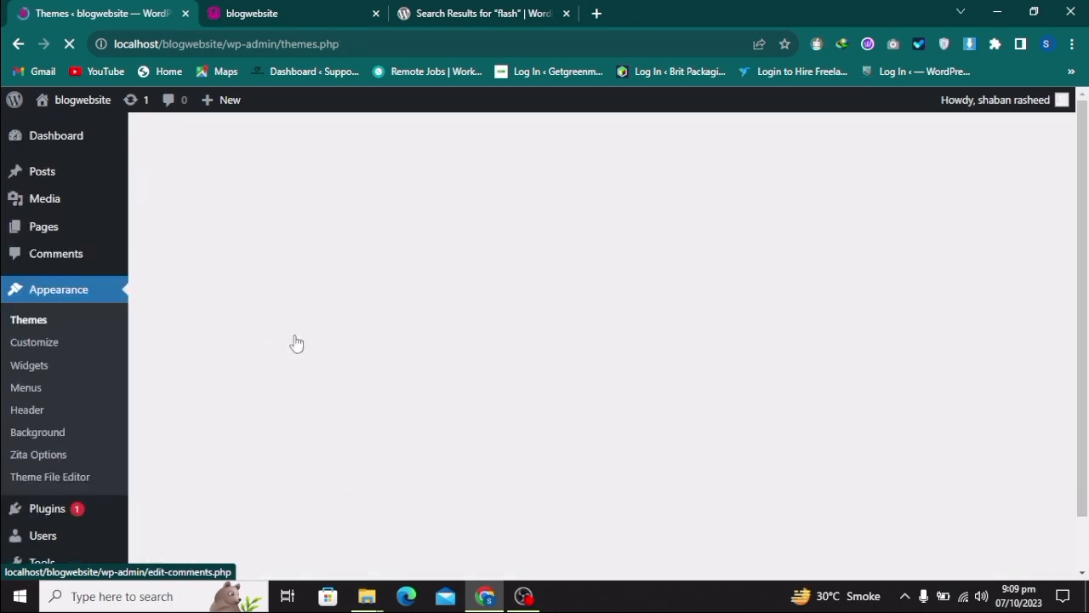
left_click(630, 488)
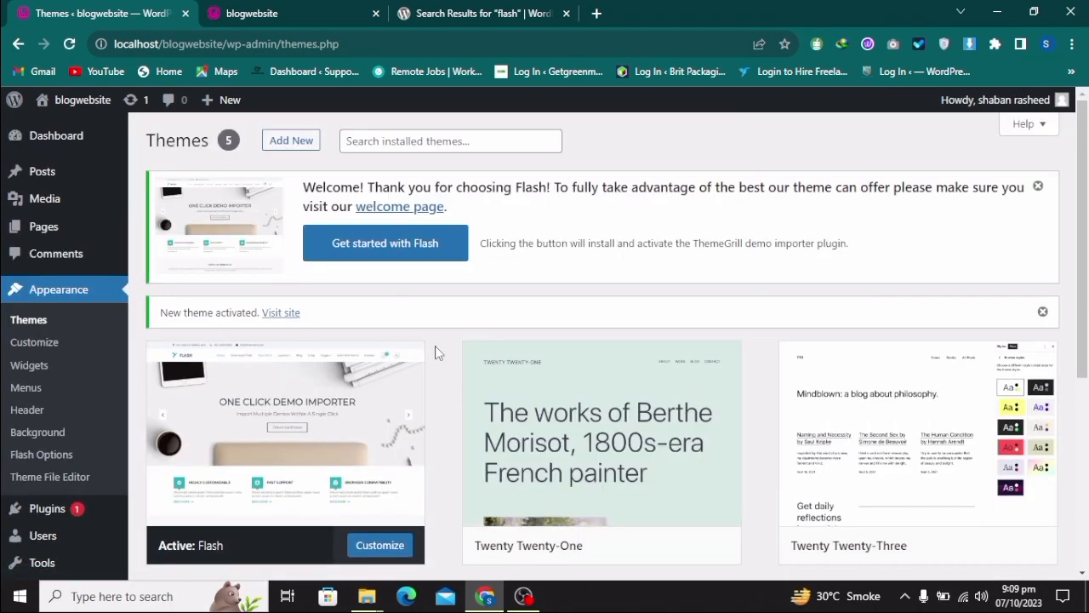
scroll(448, 437, "down", 2)
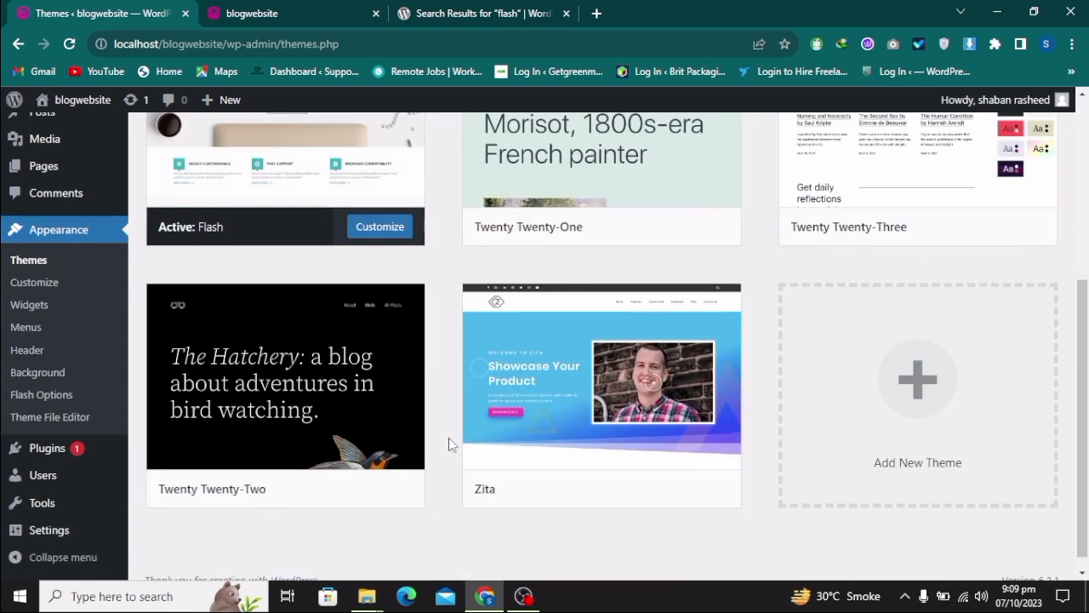
scroll(448, 438, "up", 2)
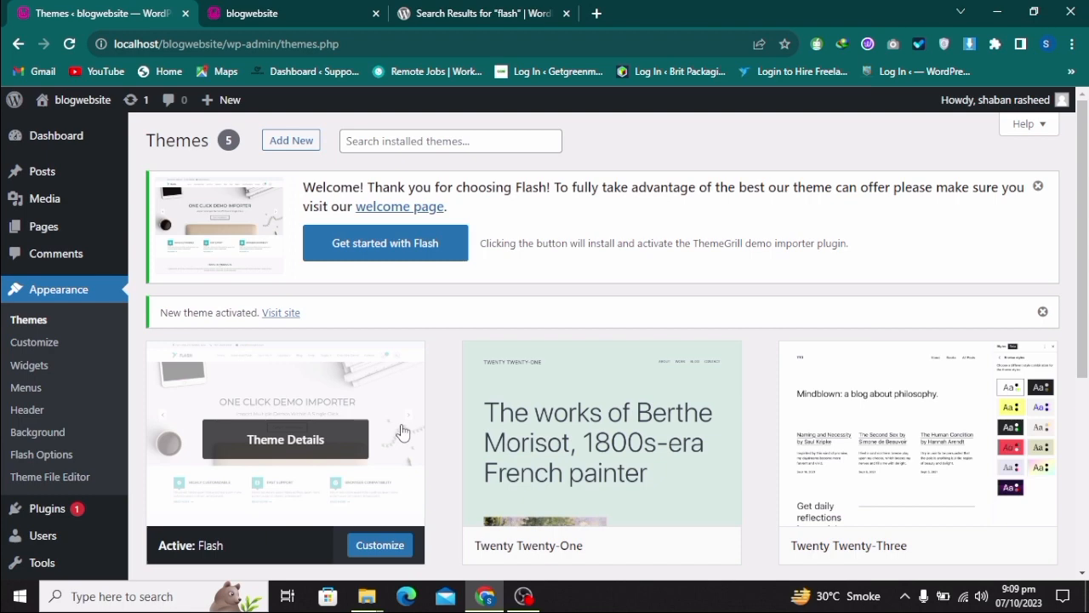
Switch the active theme to Zita, and switch it to Flash again from the installed themes
scroll(404, 430, "down", 1)
scroll(404, 377, "up", 1)
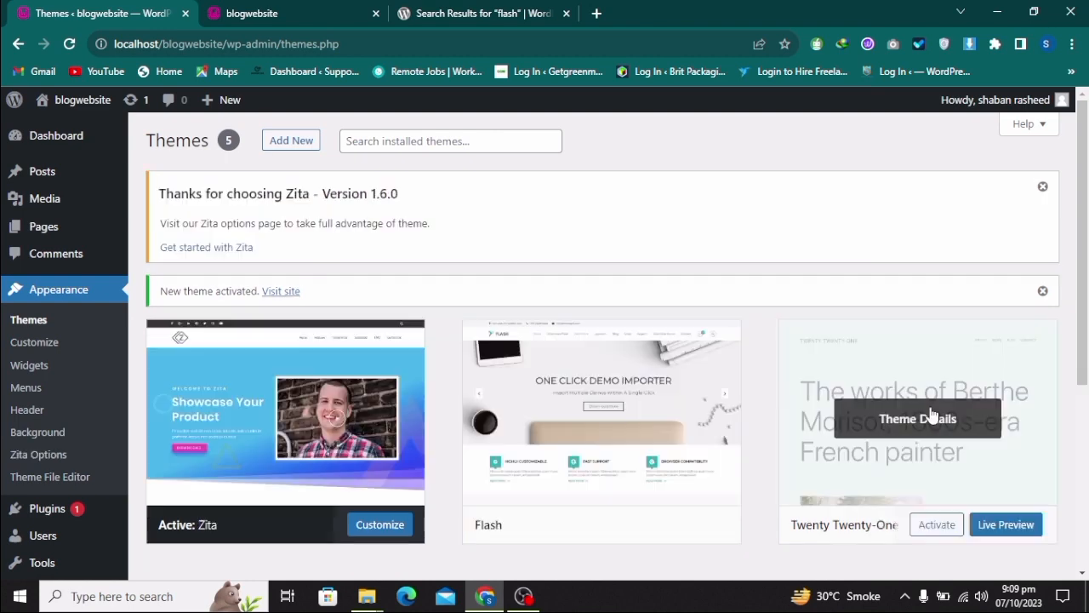
scroll(762, 387, "down", 2)
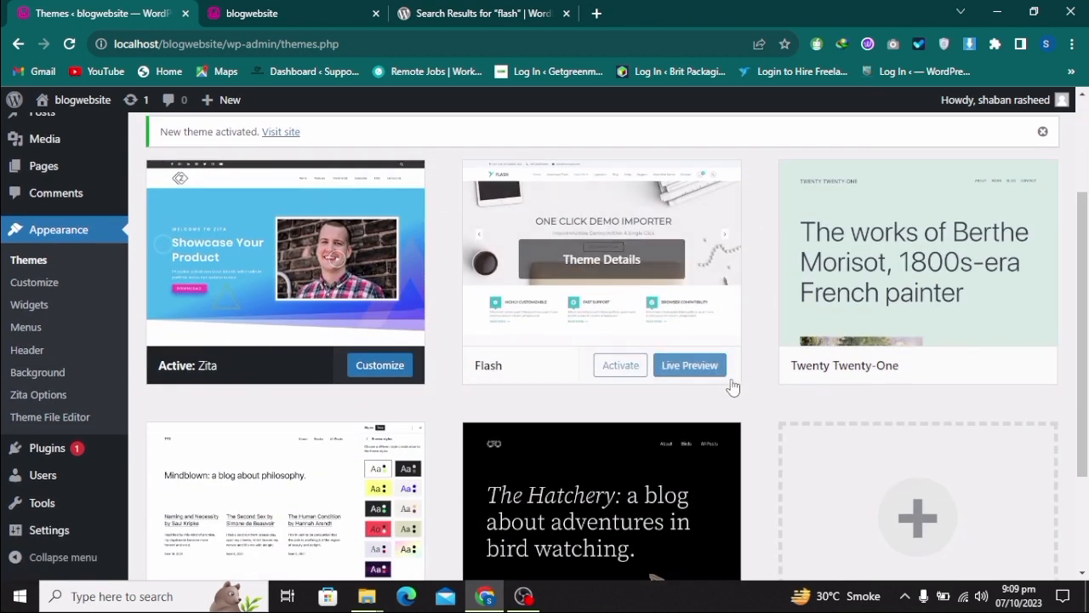
left_click(611, 366)
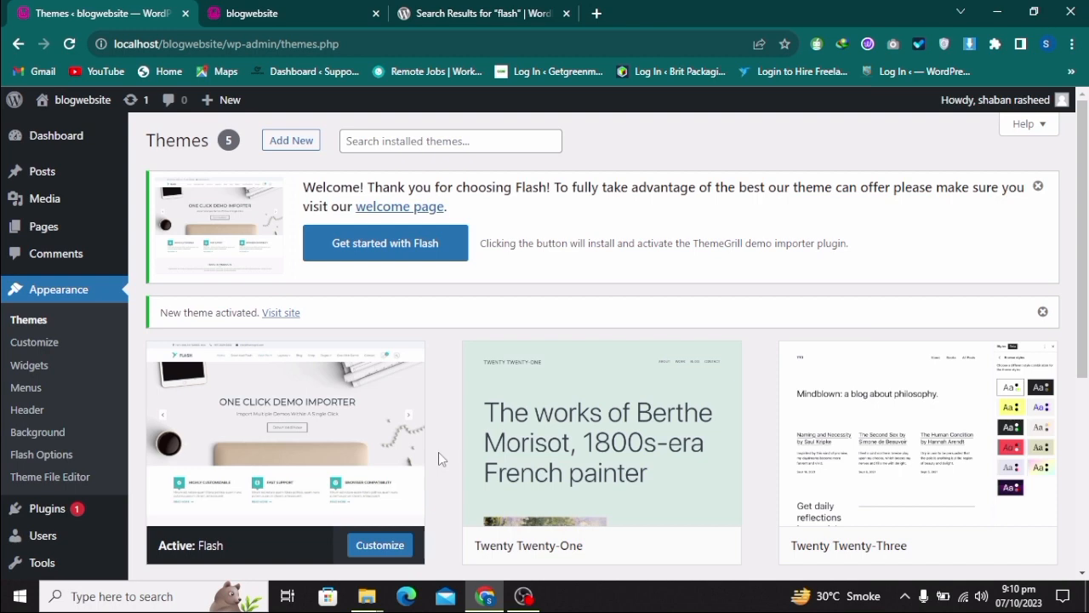
Activate the Zita theme in place of Flash
scroll(482, 469, "down", 3)
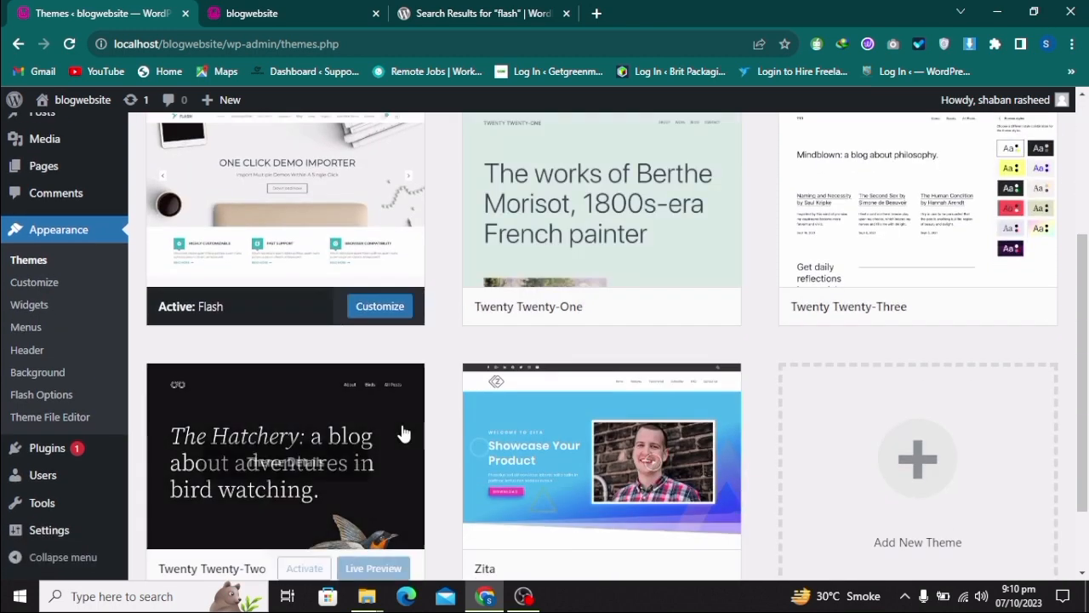
left_click(628, 572)
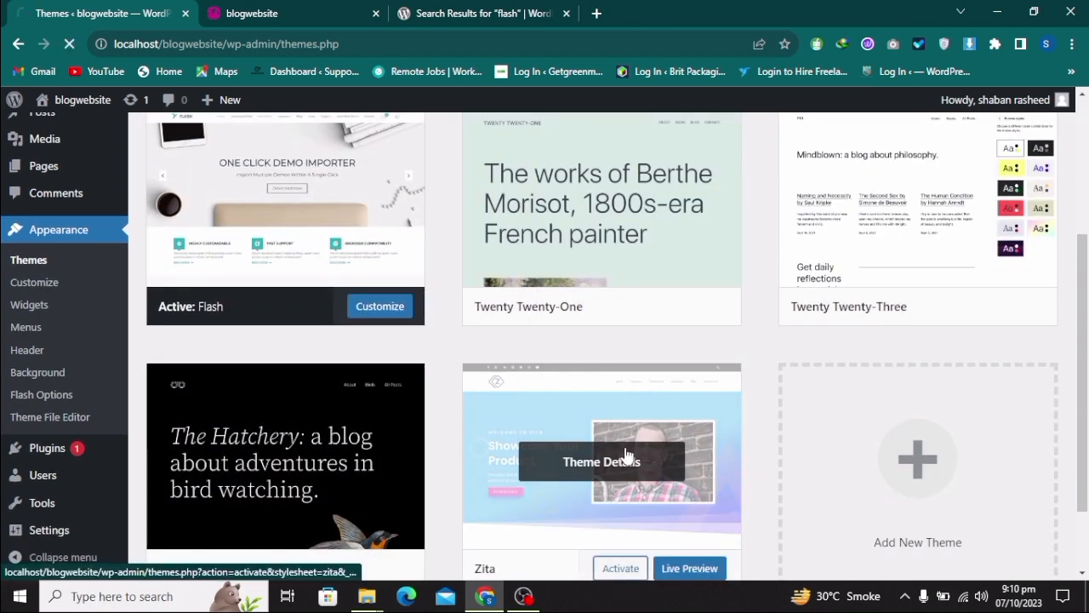
scroll(312, 423, "down", 1)
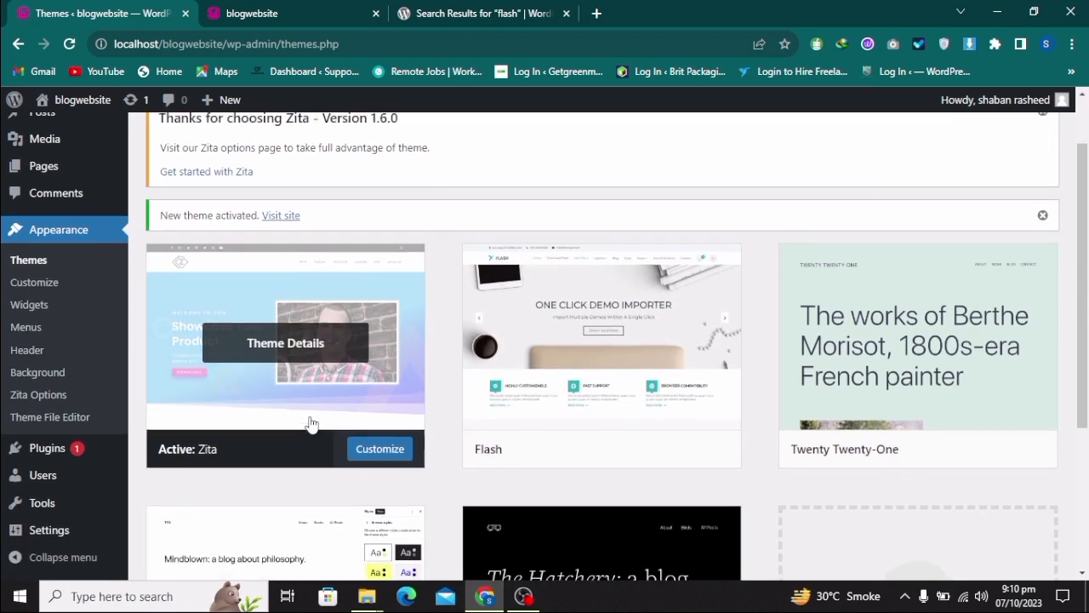